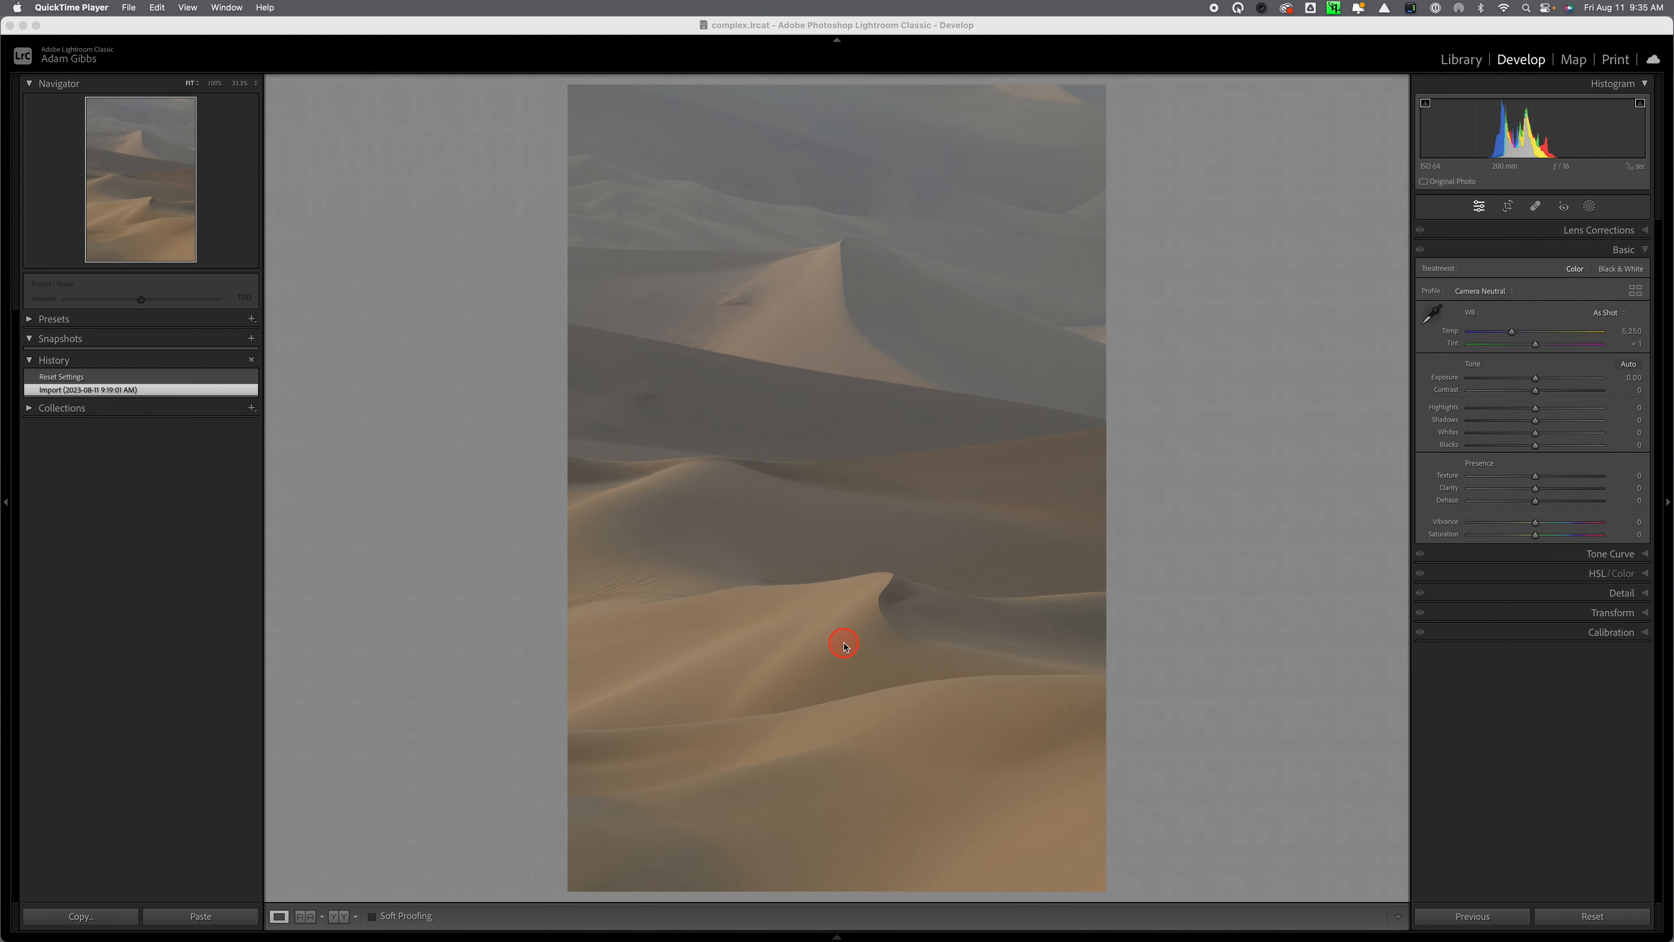
- Set the dune photo's Blacks to −62, Whites to +55 and Highlights to +65, checking the sand detail at 100%
{"action": "left_click", "coordinate": [432, 554]}
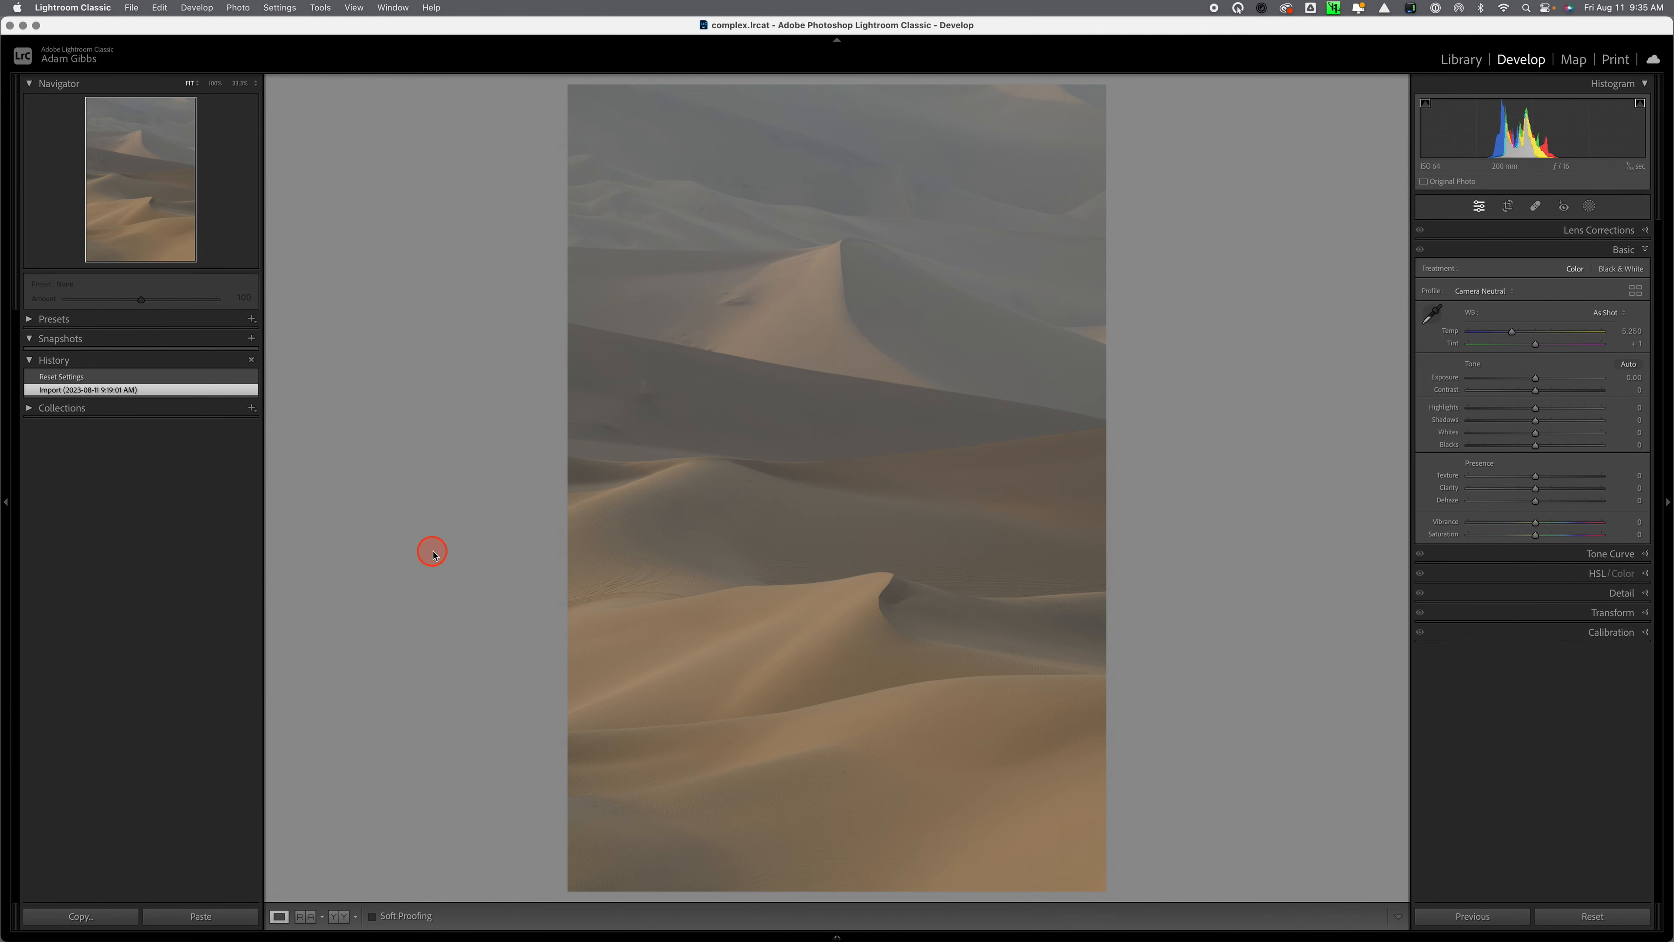
{"action": "left_click", "coordinate": [640, 587]}
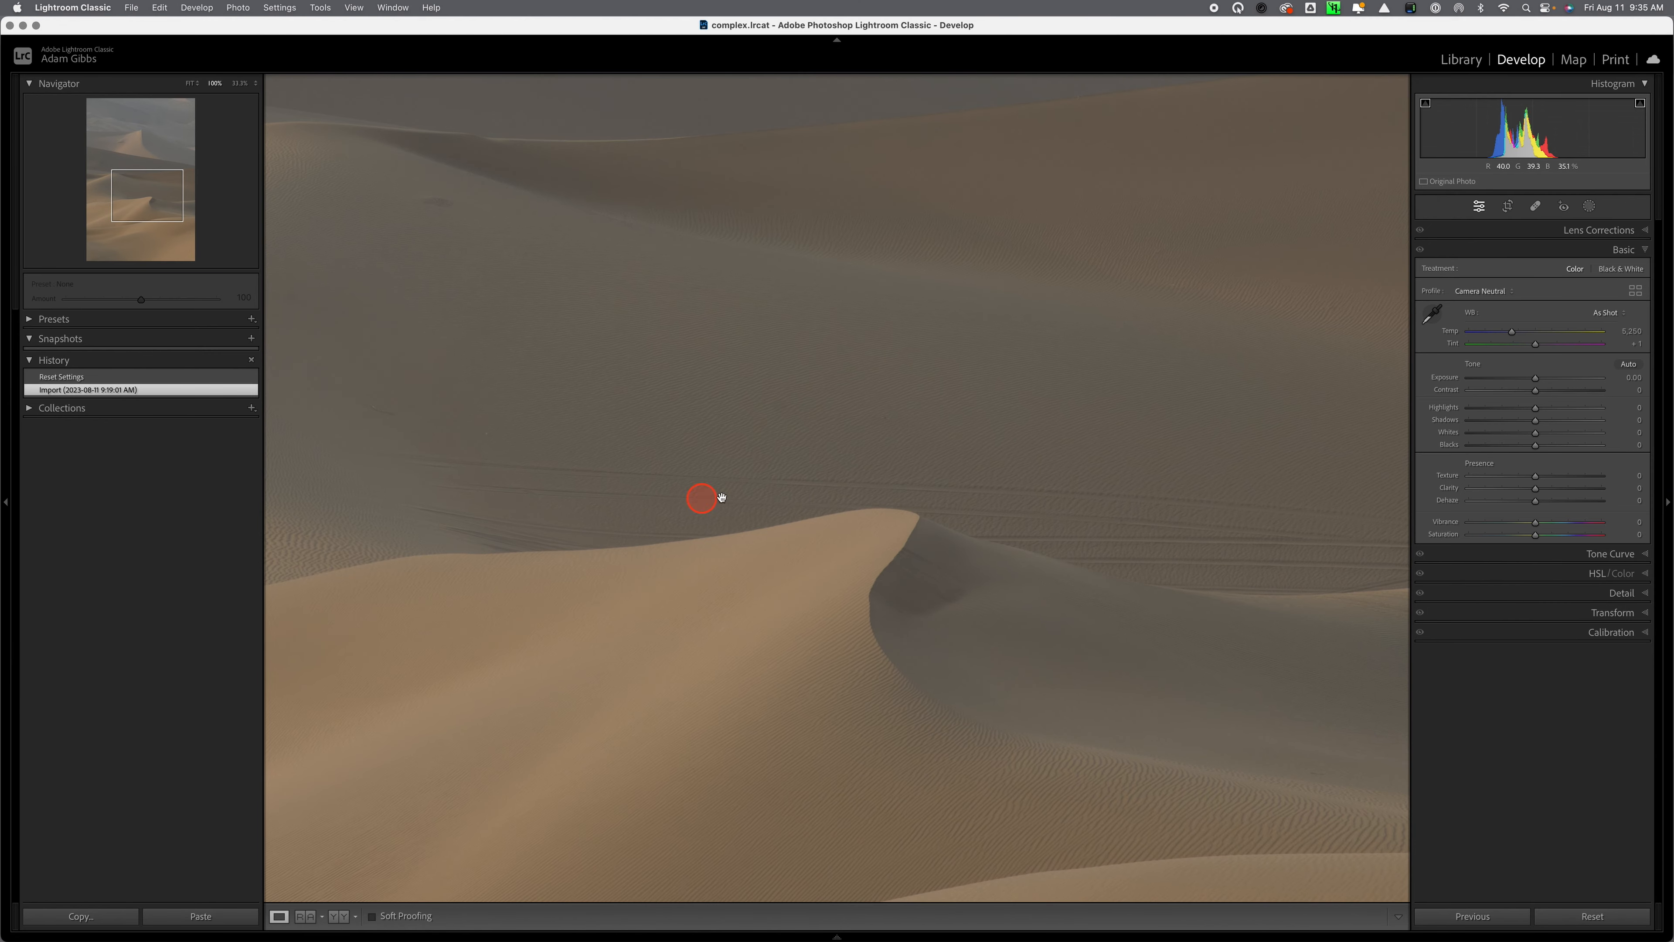
{"action": "left_click_drag", "start_coordinate": [161, 206], "coordinate": [179, 108]}
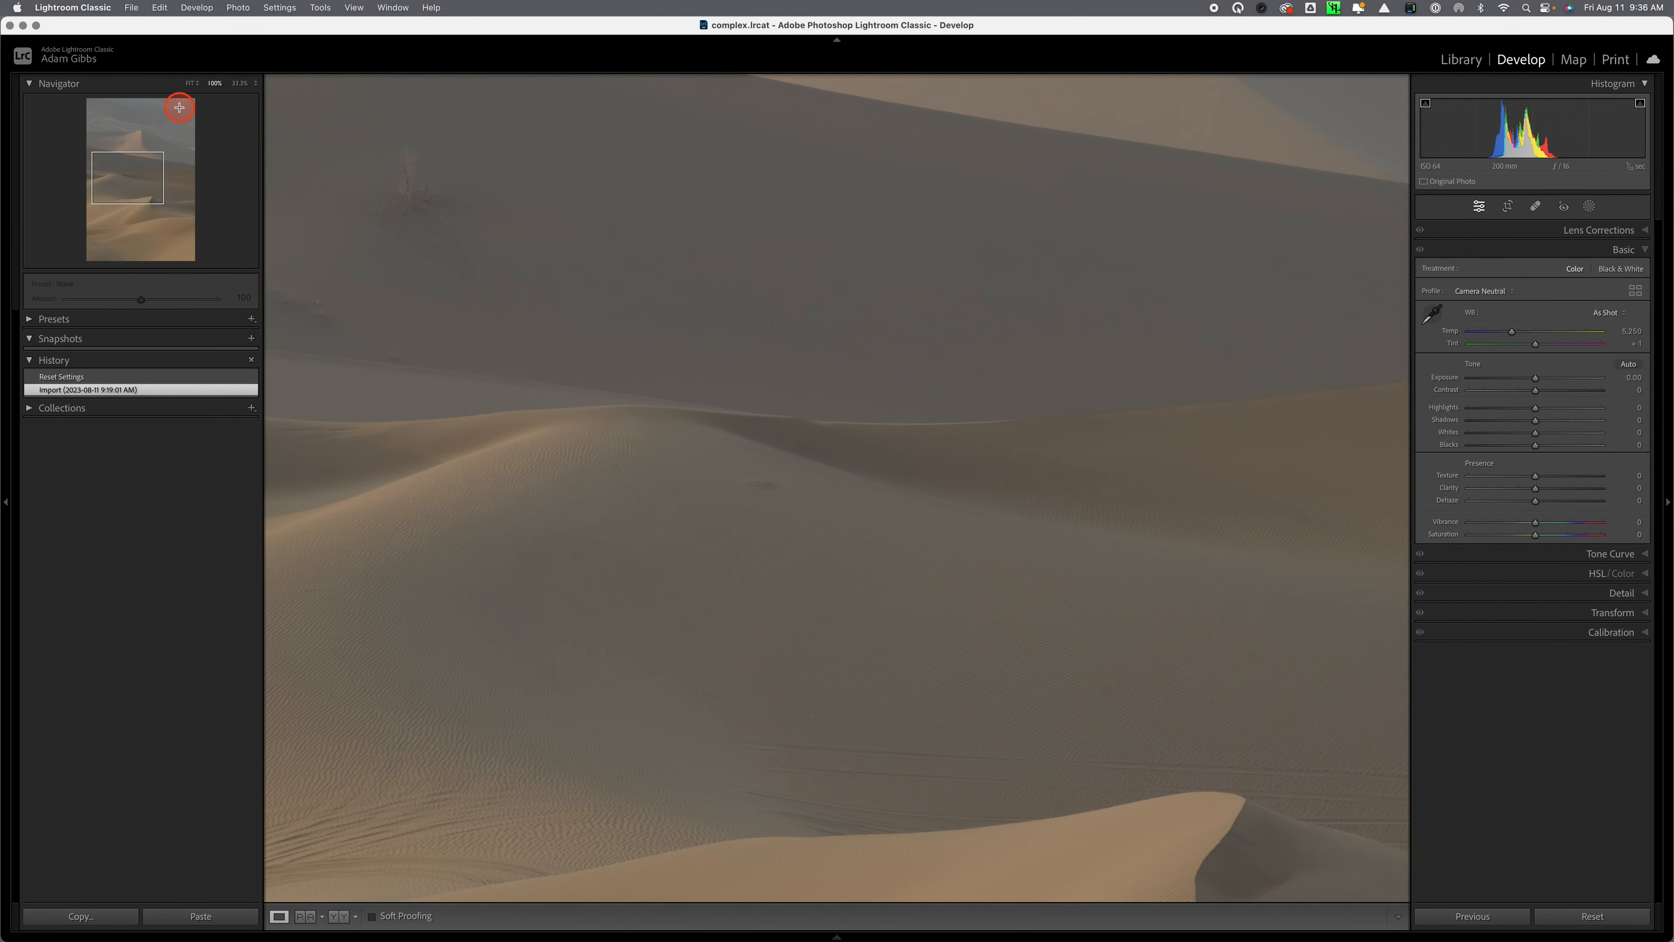
{"action": "left_click", "coordinate": [325, 199]}
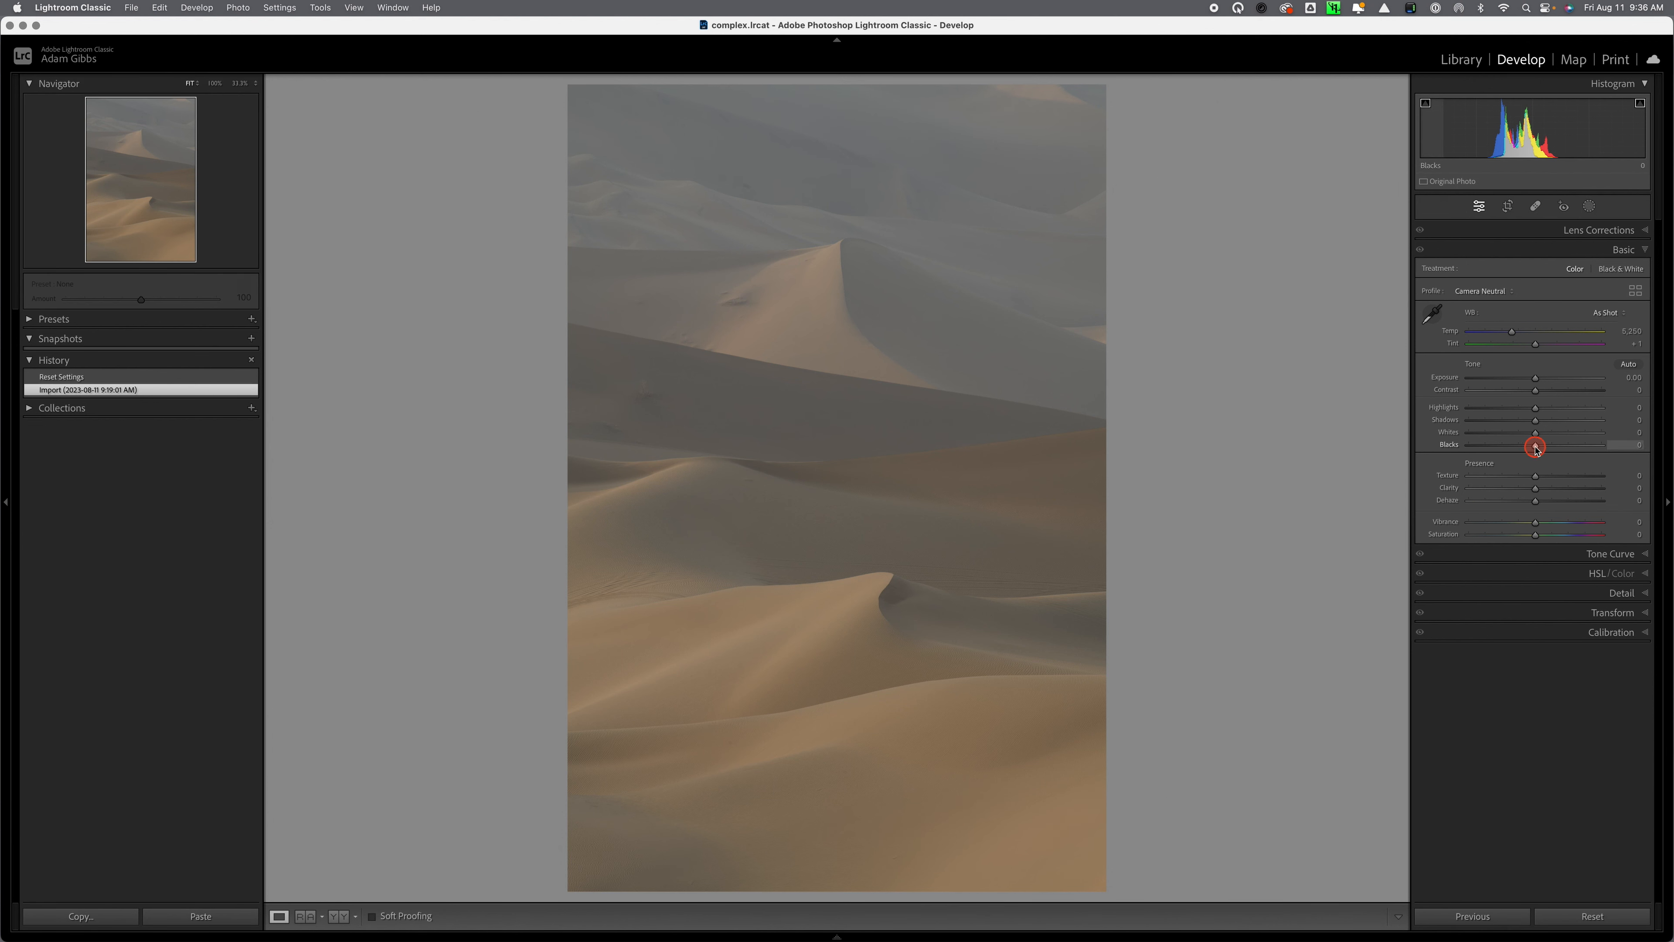
{"action": "left_click_drag", "start_coordinate": [1534, 448], "coordinate": [1581, 417]}
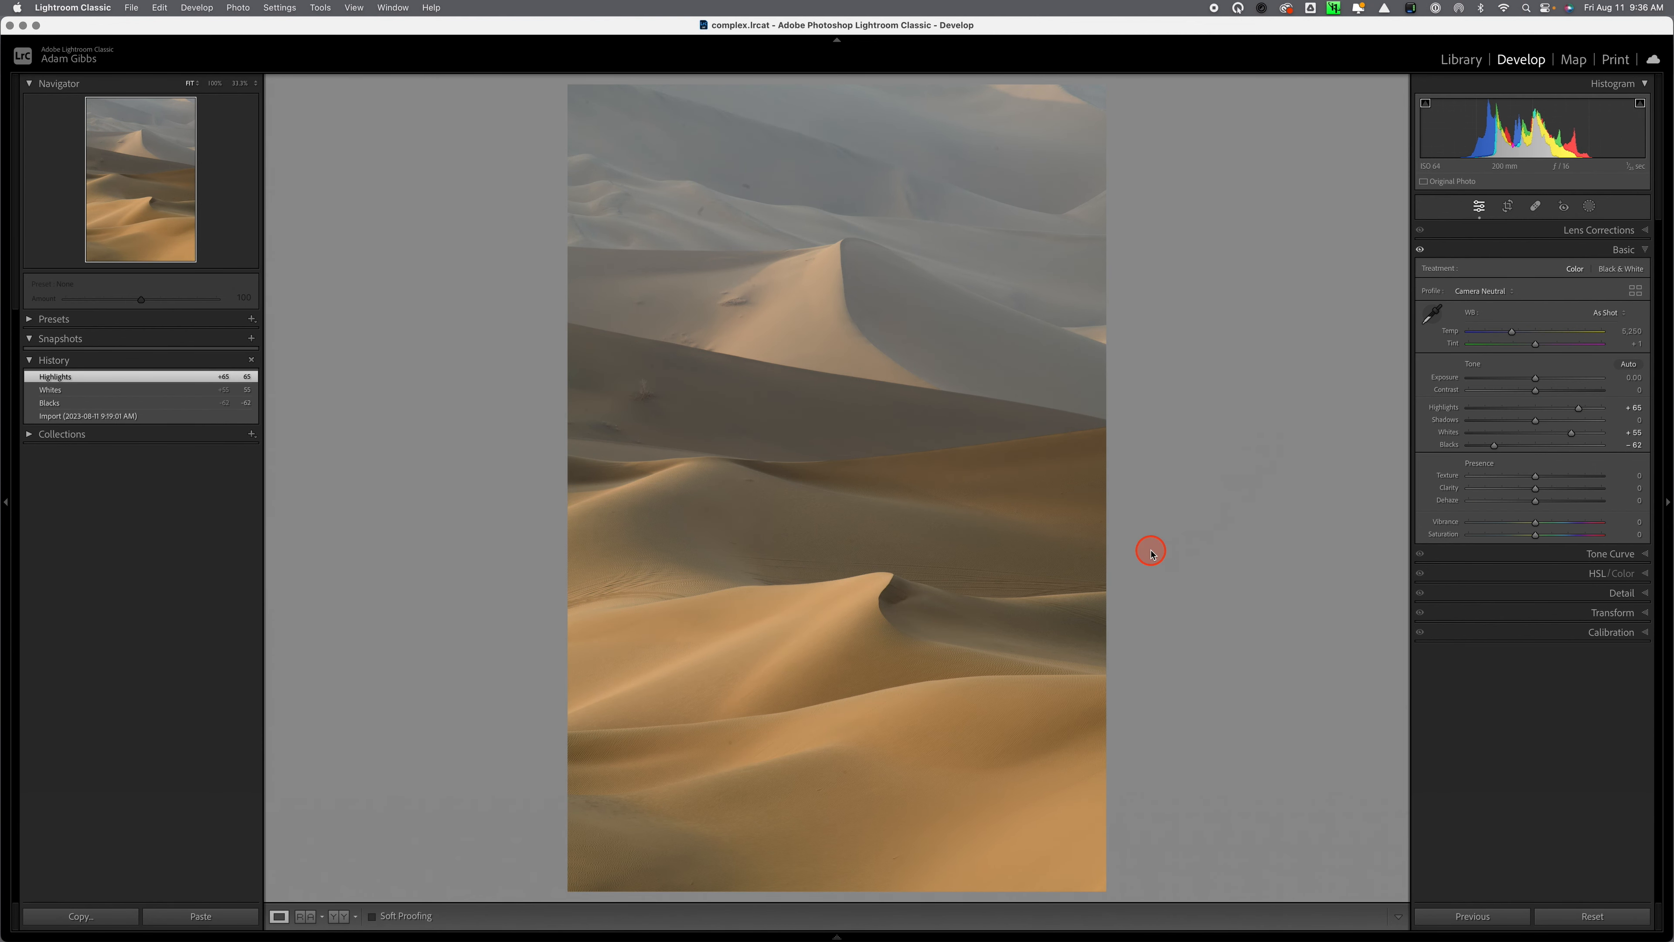
{"action": "left_click", "coordinate": [903, 592]}
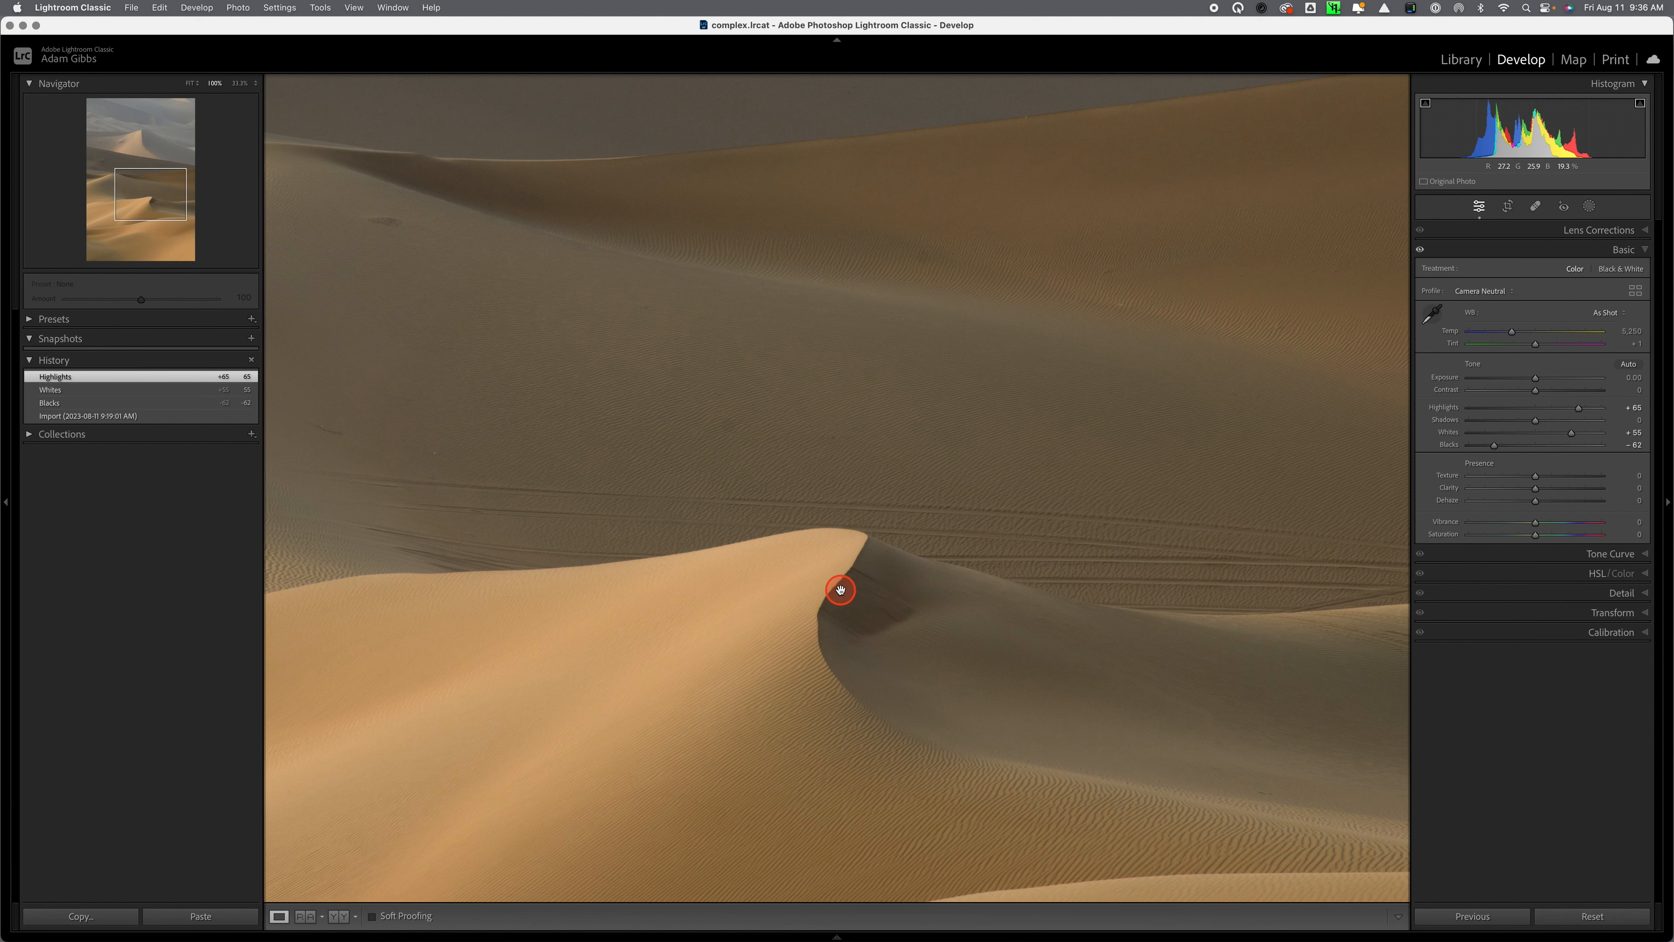
{"action": "left_click", "coordinate": [156, 215]}
{"action": "mouse_move", "coordinate": [156, 214]}
{"action": "left_mouse_down"}
{"action": "mouse_move", "coordinate": [120, 236]}
{"action": "mouse_move", "coordinate": [161, 199]}
{"action": "left_mouse_up"}
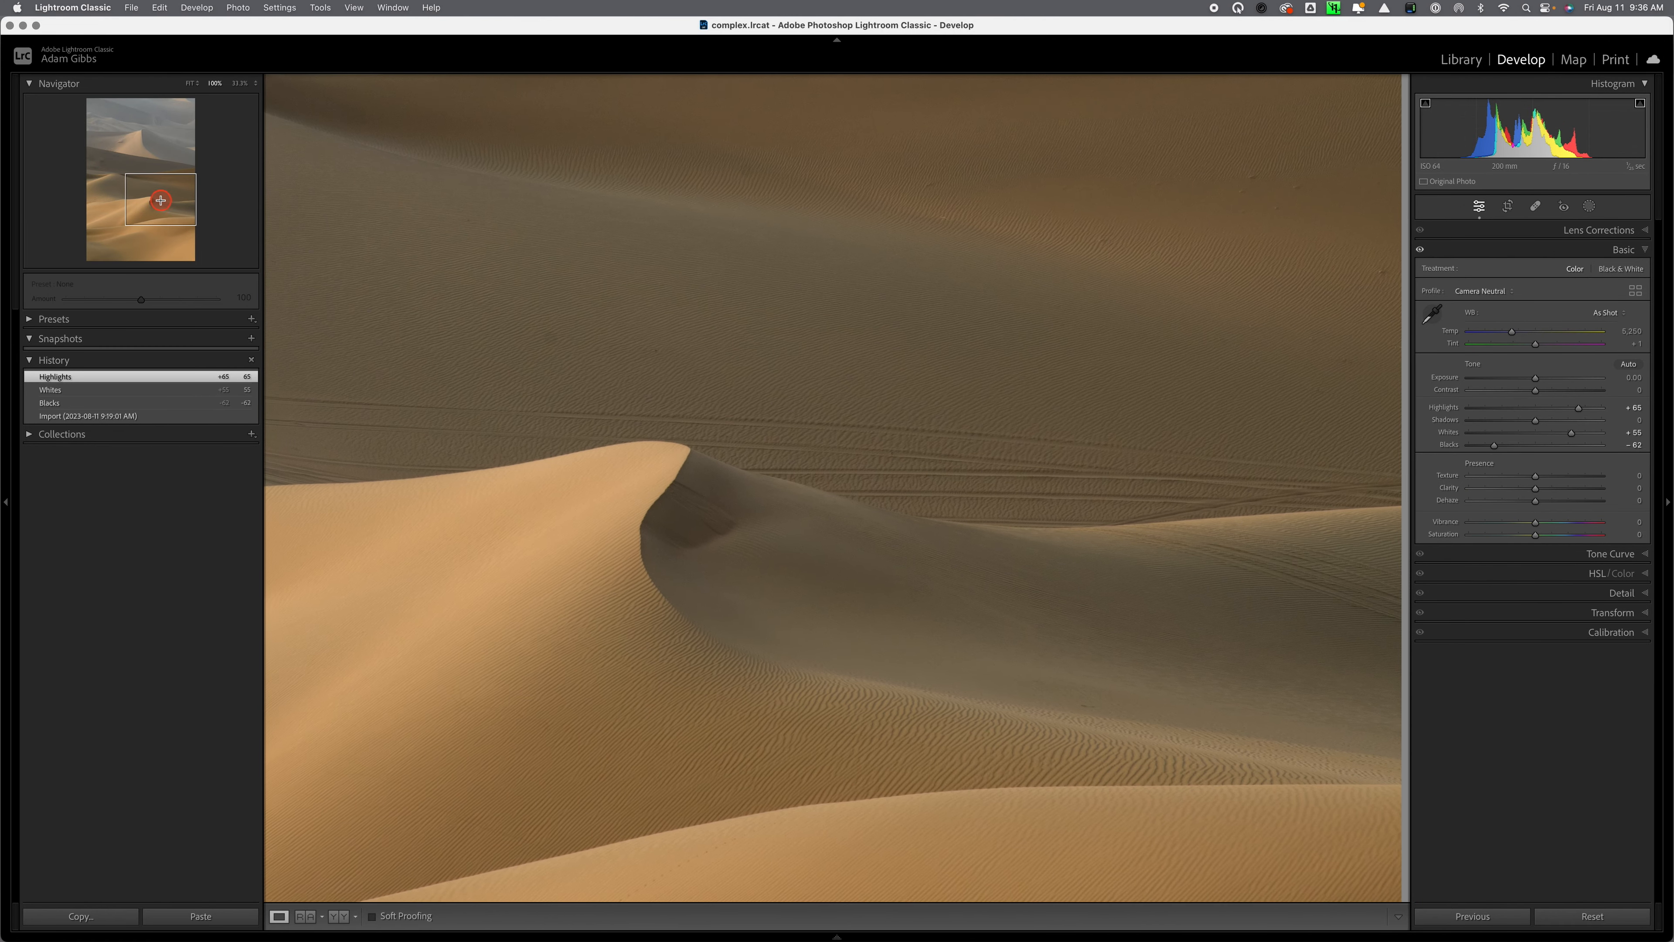
{"action": "left_click", "coordinate": [622, 465]}
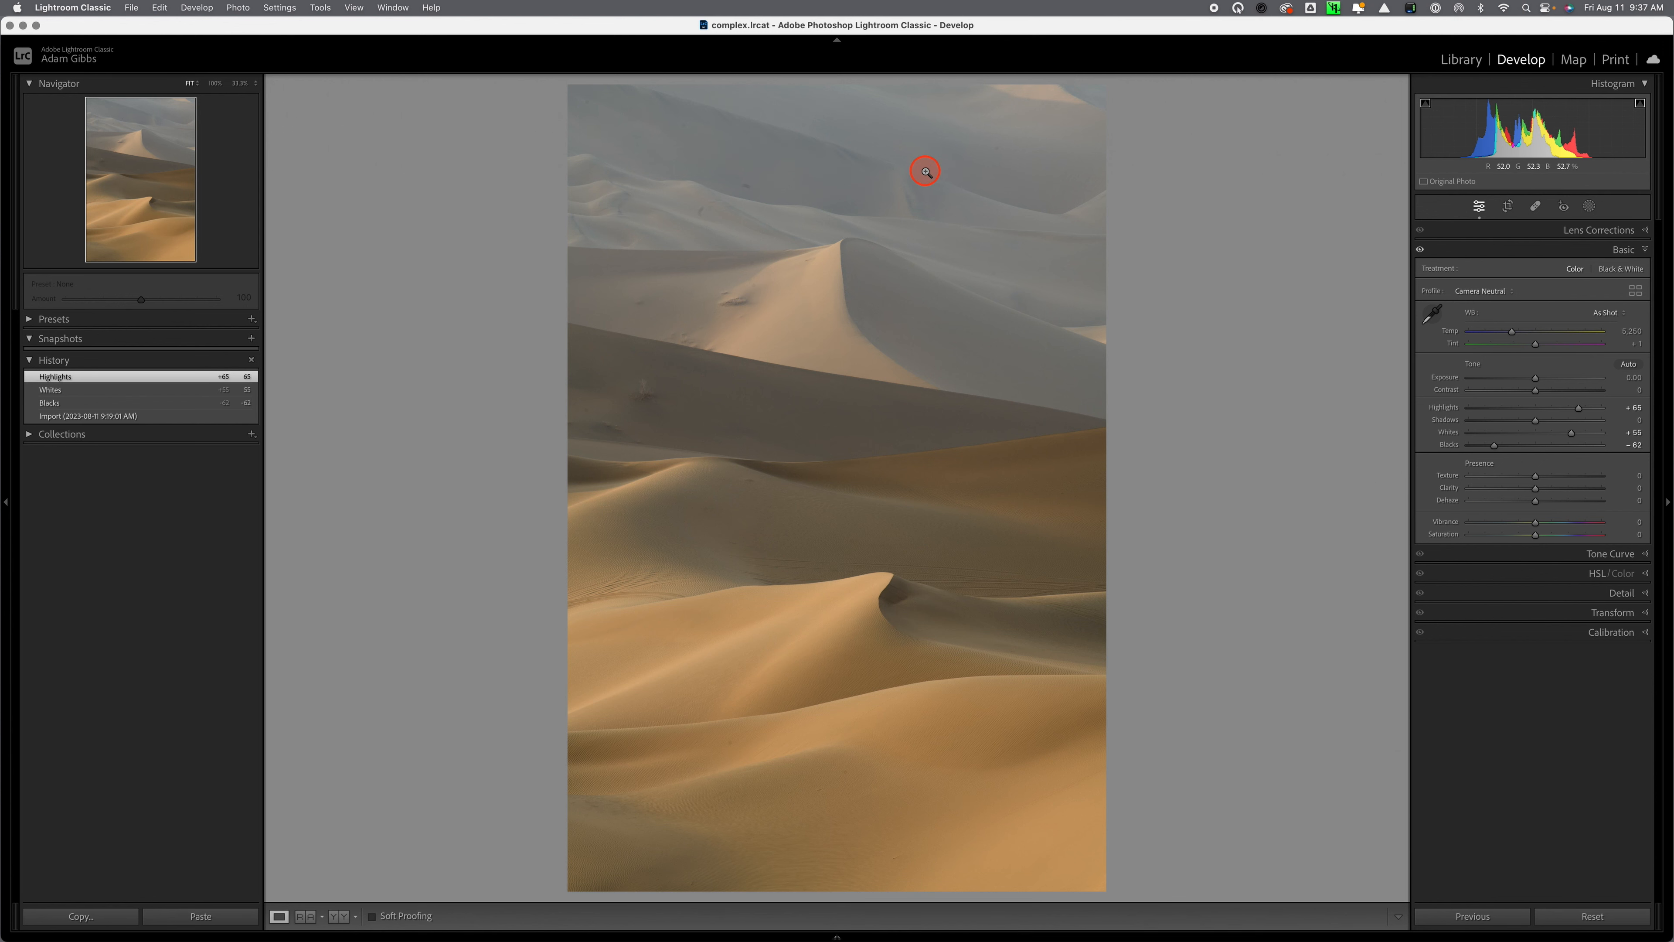
- Crop the photo to the 4 x 5 / 8 x 10 aspect ratio and reposition the image within the frame
{"action": "left_click", "coordinate": [1510, 207]}
{"action": "left_click", "coordinate": [1598, 253]}
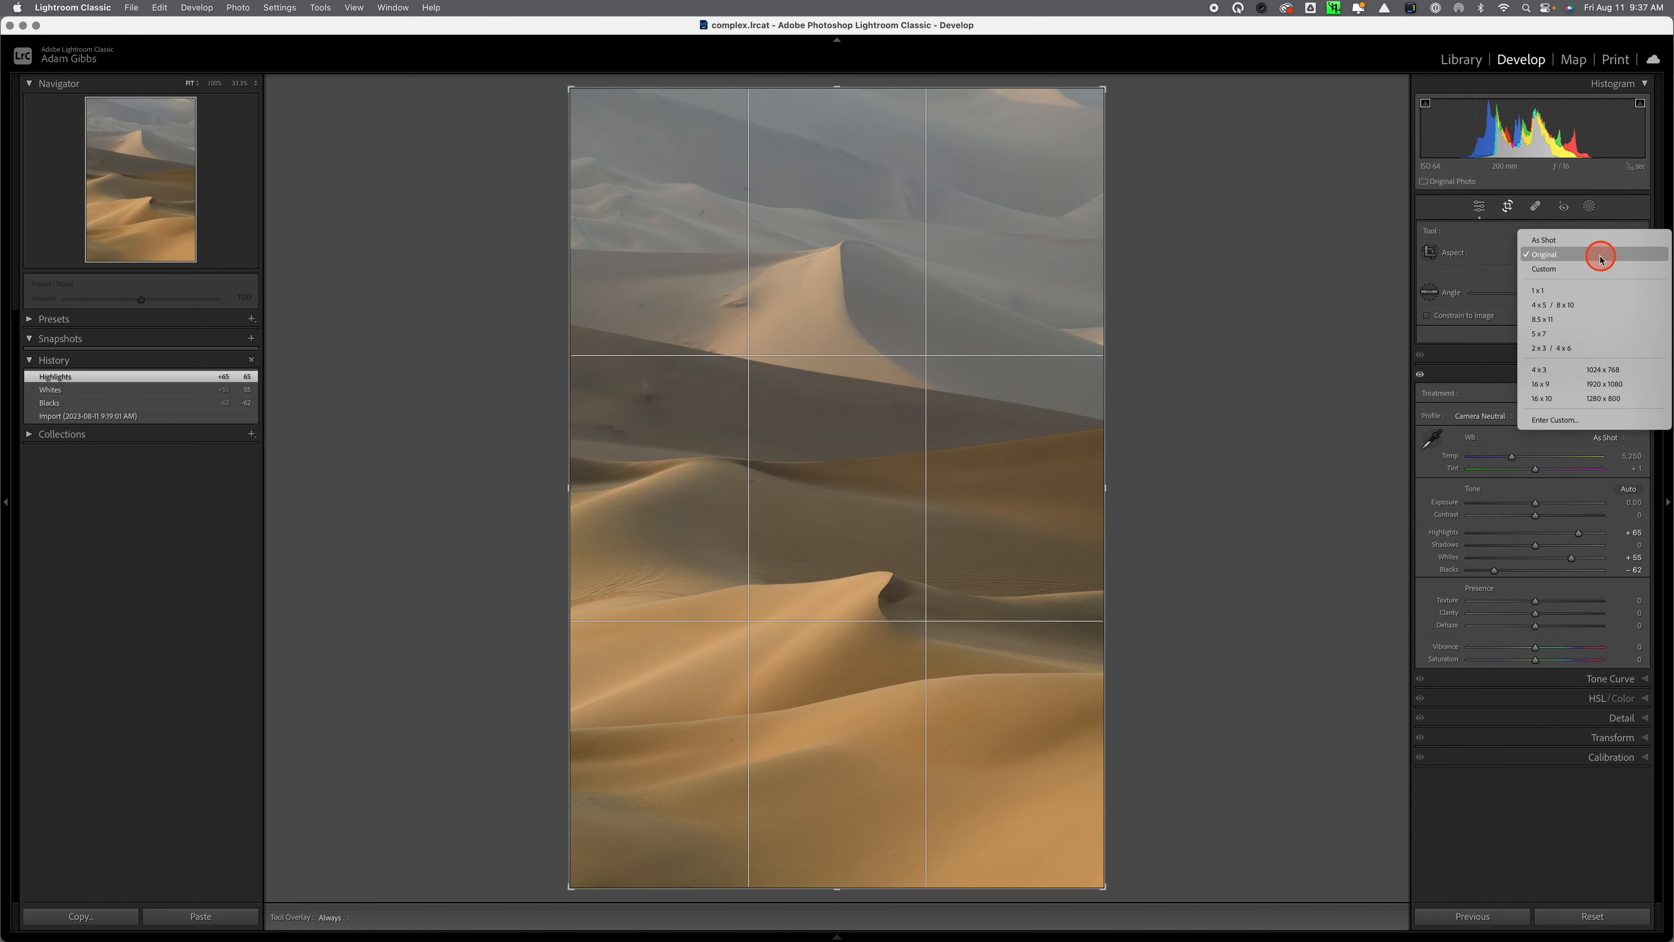
{"action": "left_click", "coordinate": [1574, 304]}
{"action": "left_click_drag", "start_coordinate": [878, 269], "coordinate": [903, 300]}
{"action": "key", "text": "Return"}
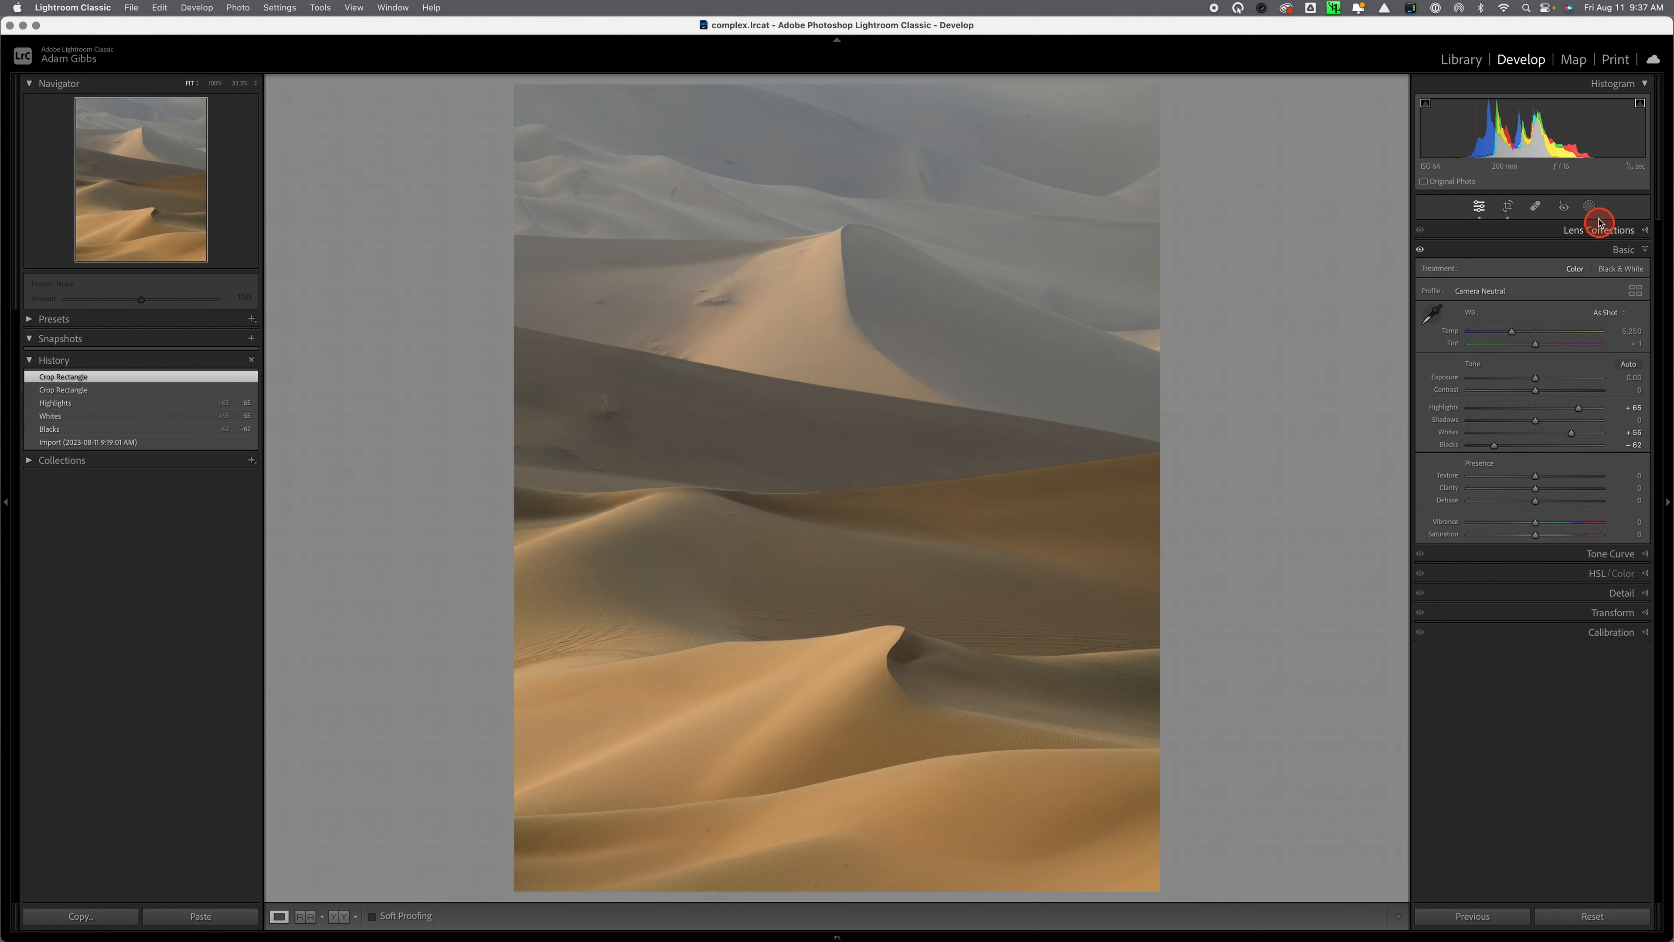
- Add a linear gradient mask from the hazy far dunes down to the dark ridge below the pointed background dune
{"action": "left_click", "coordinate": [1589, 209]}
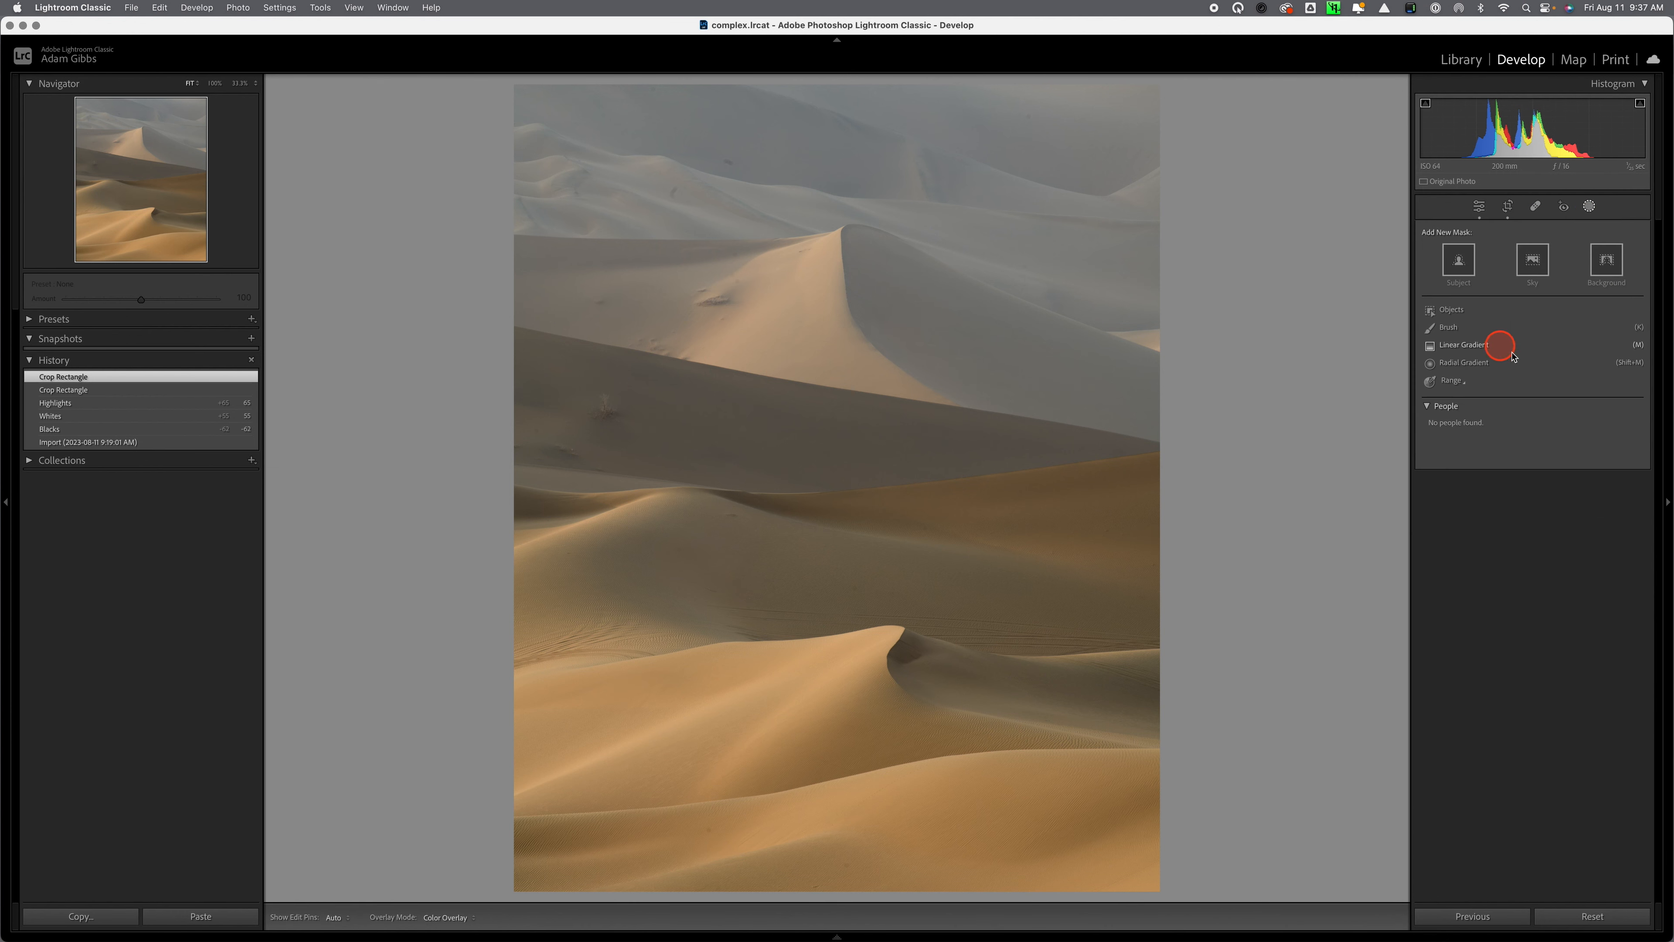
{"action": "left_click", "coordinate": [1457, 346]}
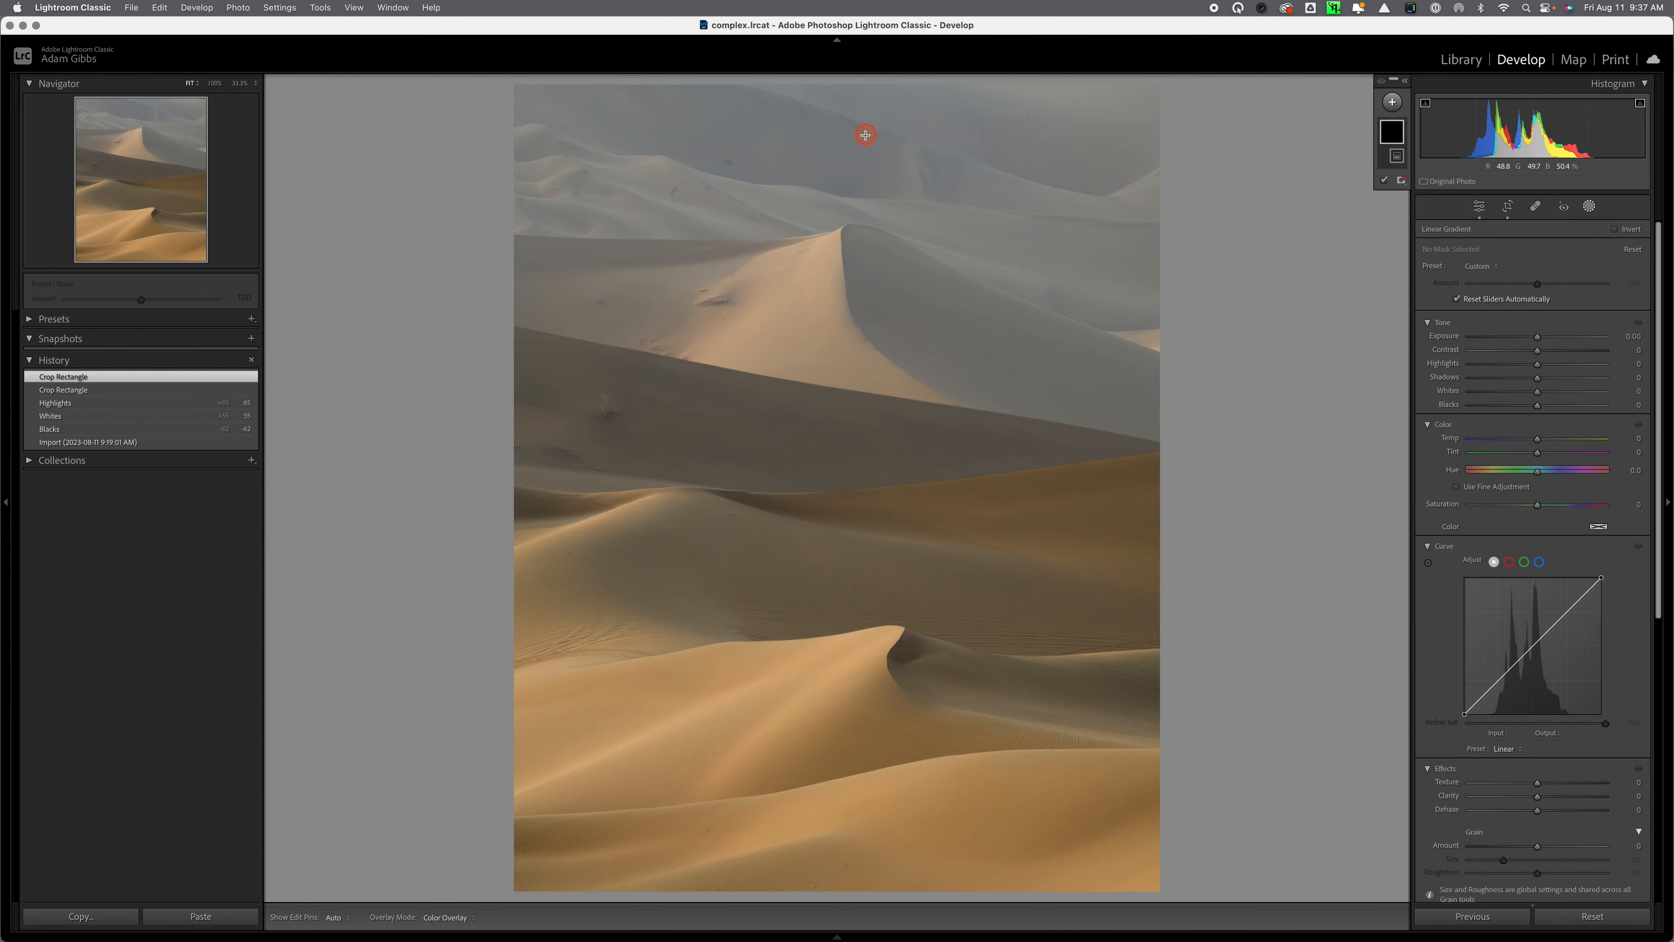
{"action": "left_click_drag", "start_coordinate": [864, 138], "coordinate": [835, 408]}
- Try a color temperature of −11 on the linear gradient mask and move the gradient slightly down
{"action": "left_click", "coordinate": [1537, 439]}
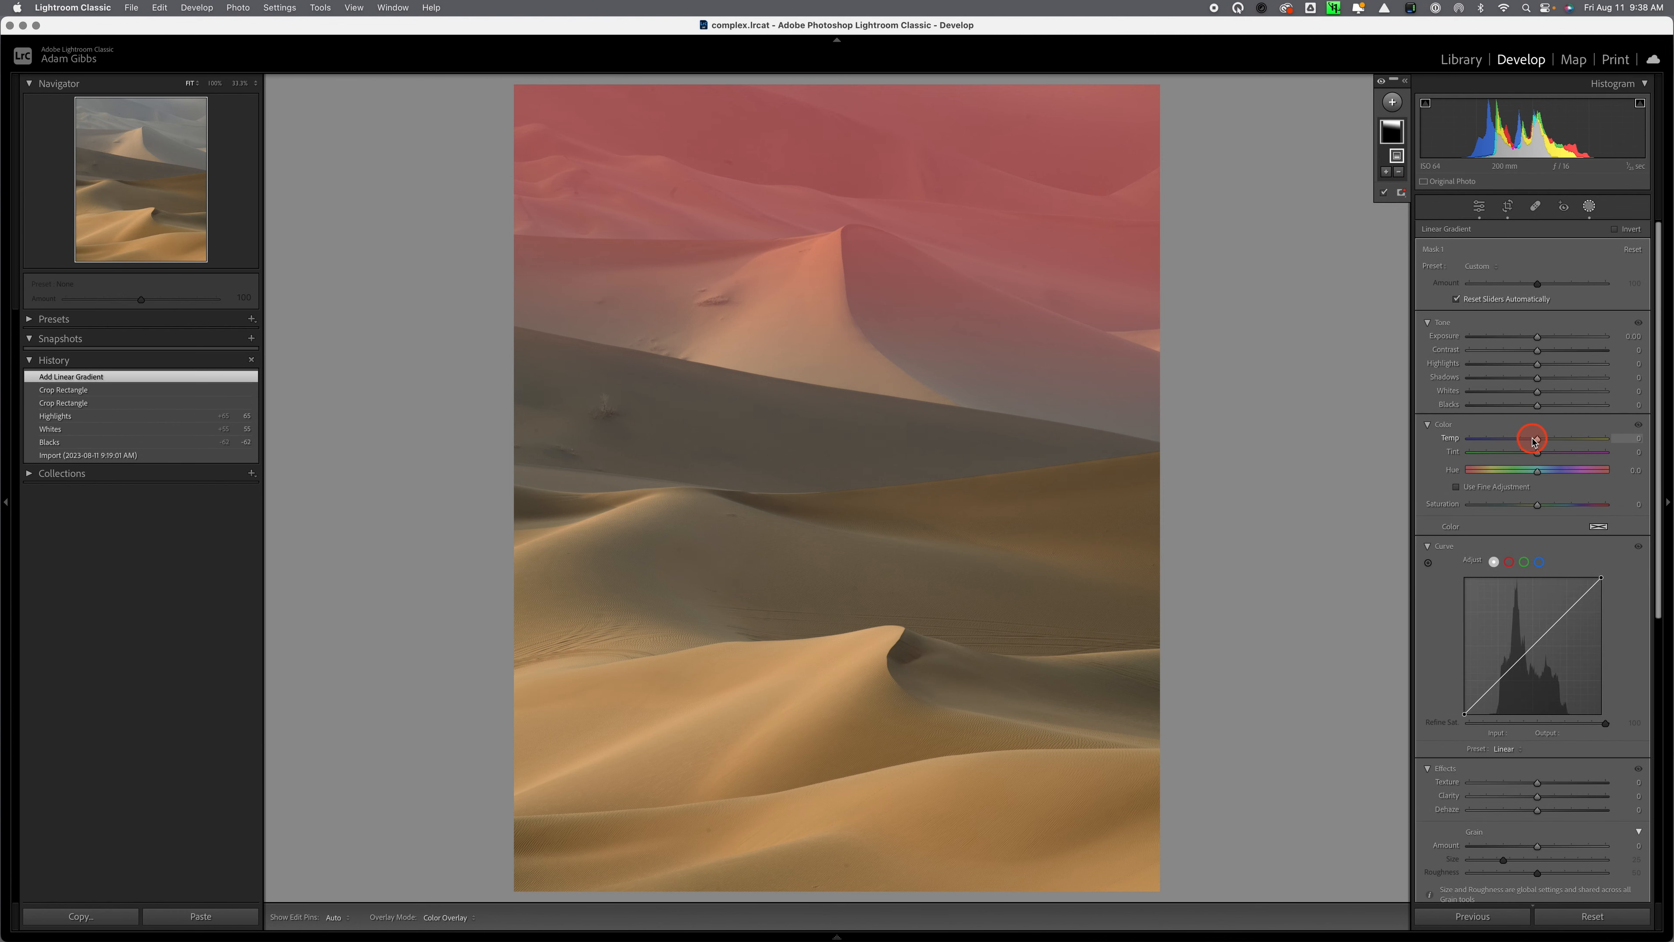
{"action": "left_click_drag", "start_coordinate": [1536, 443], "coordinate": [1530, 443]}
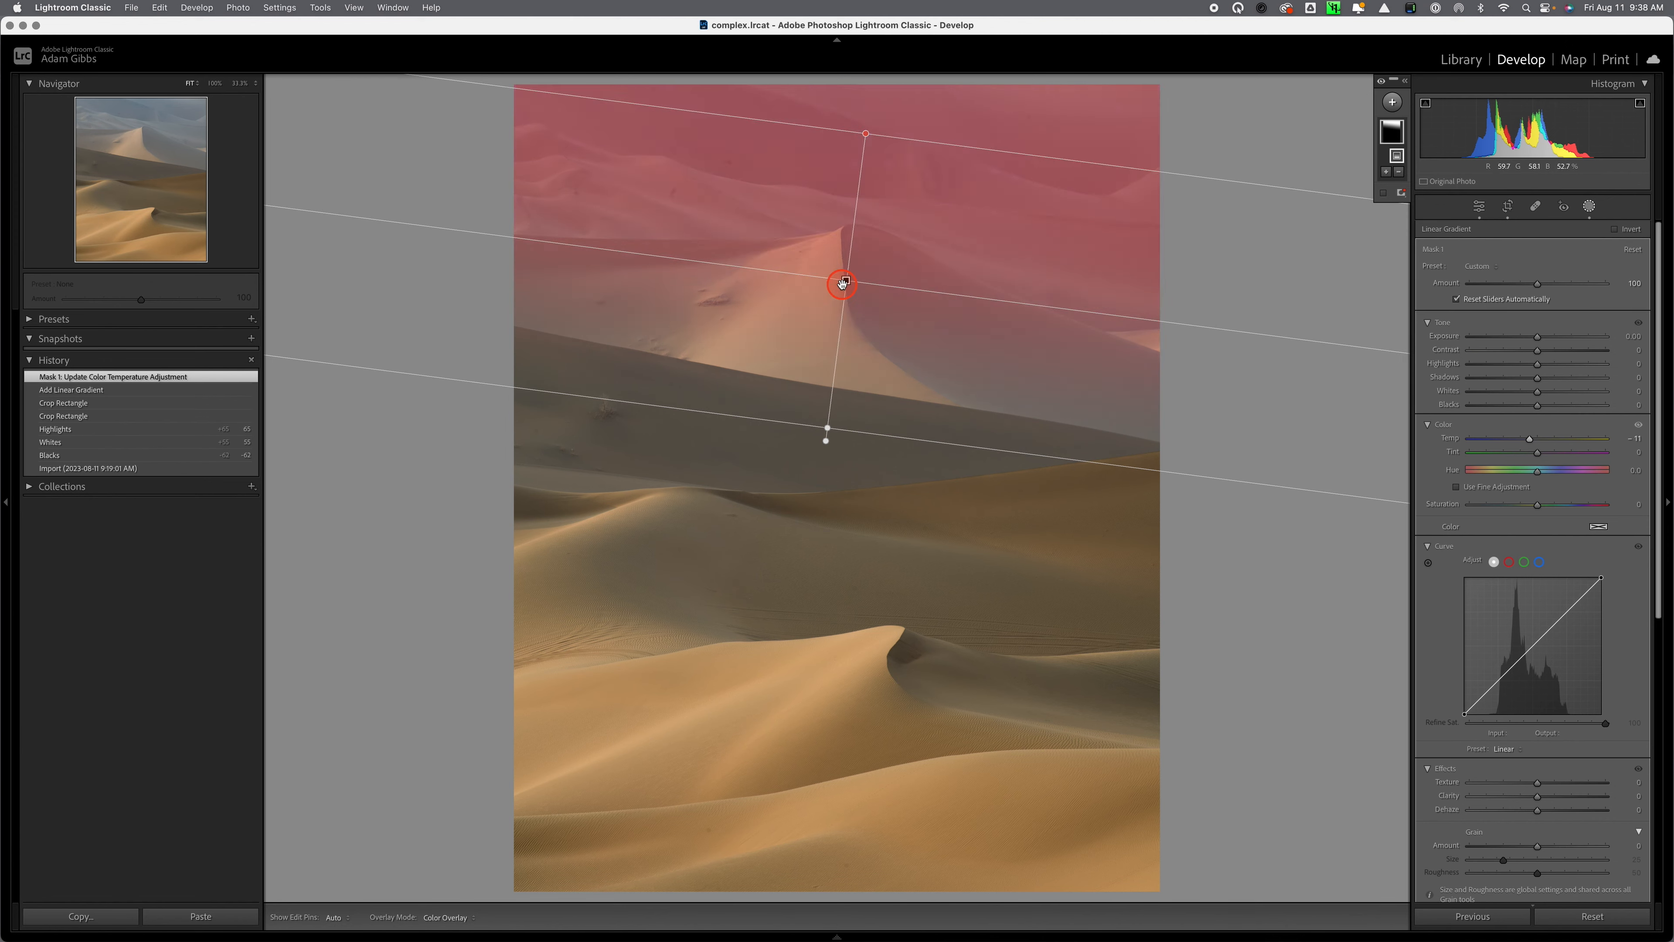
{"action": "left_click_drag", "start_coordinate": [838, 306], "coordinate": [841, 306]}
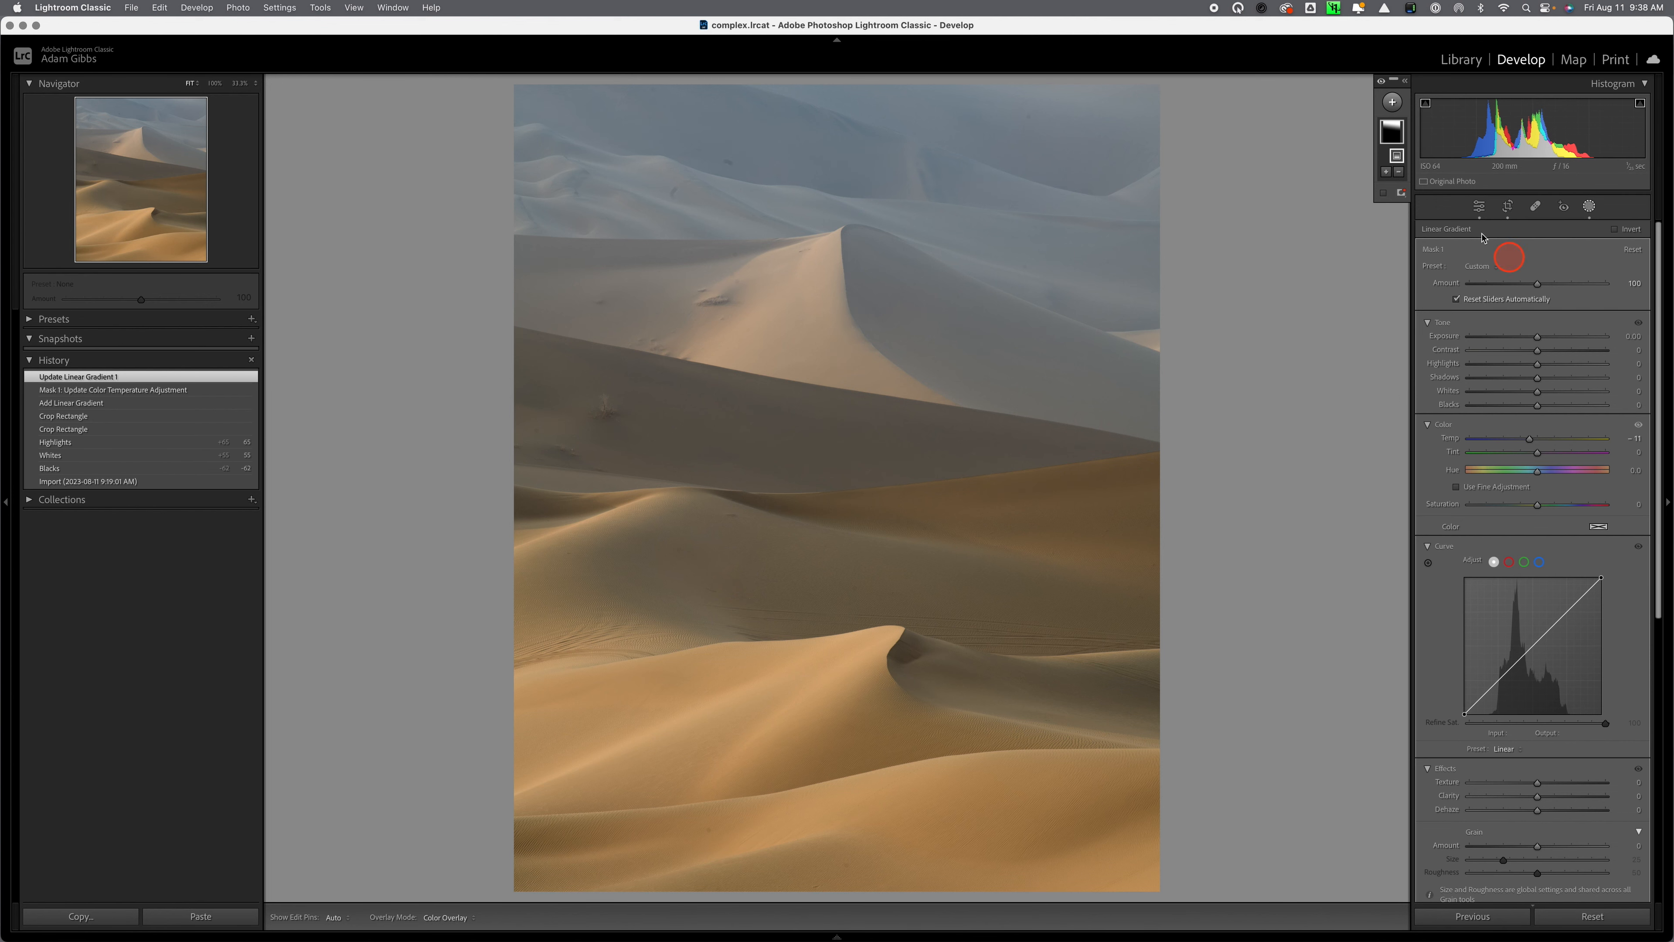
- Revert to the history state where the linear gradient was added and set the mask's color temperature to 8
{"action": "left_click", "coordinate": [1391, 135]}
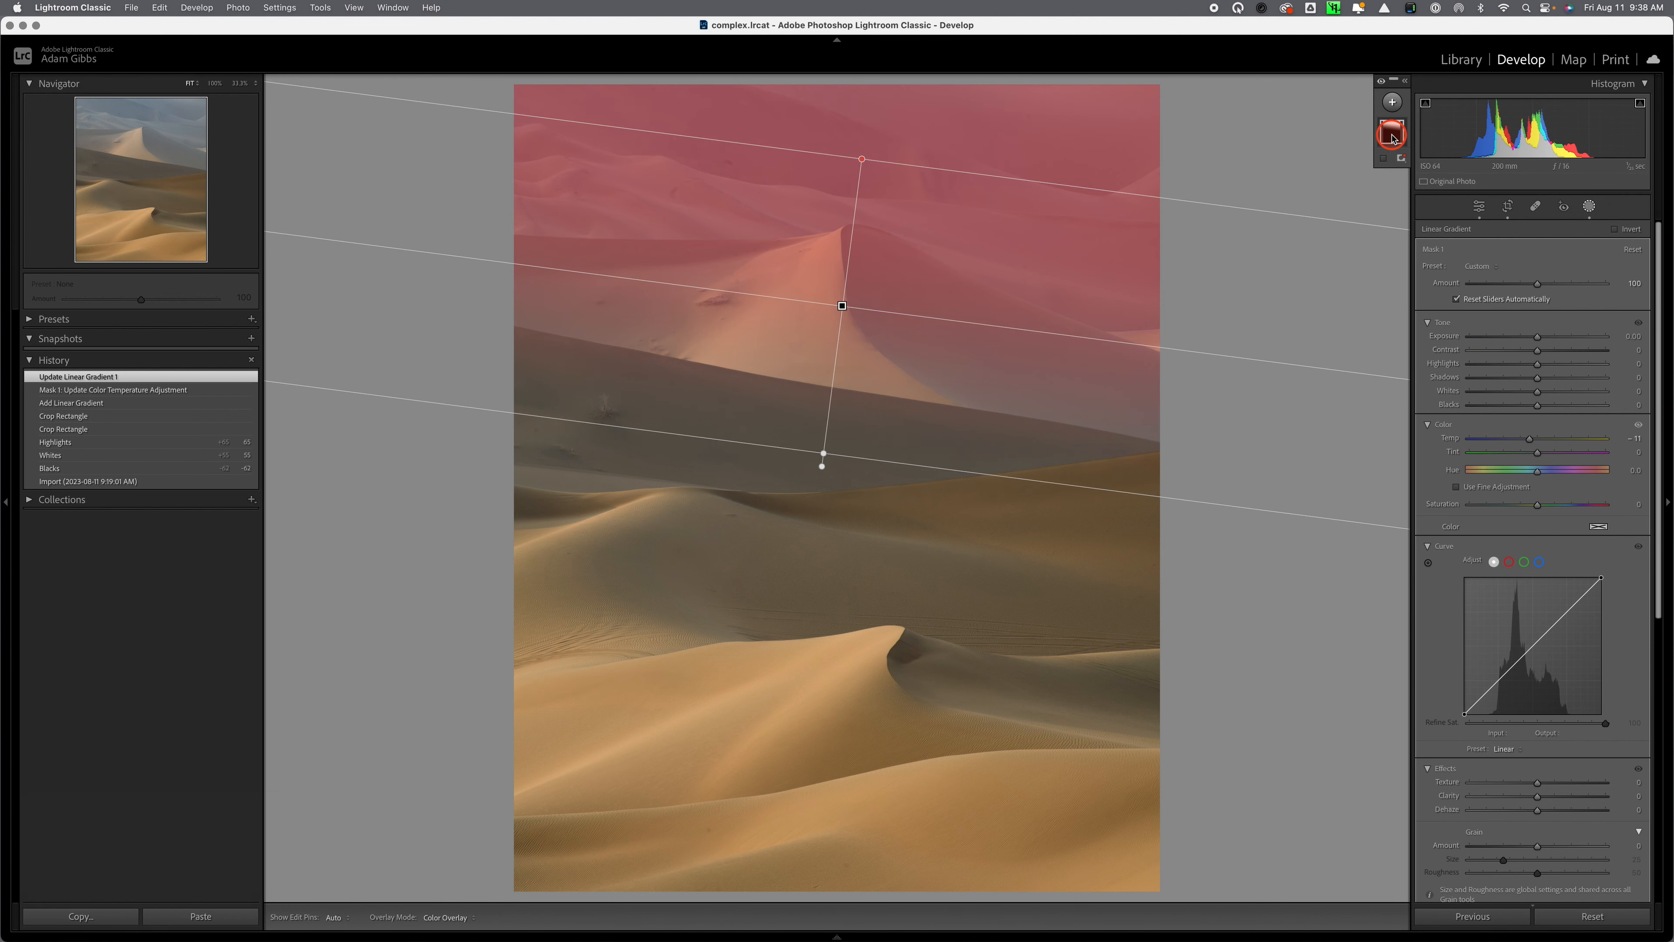
{"action": "left_click", "coordinate": [77, 392]}
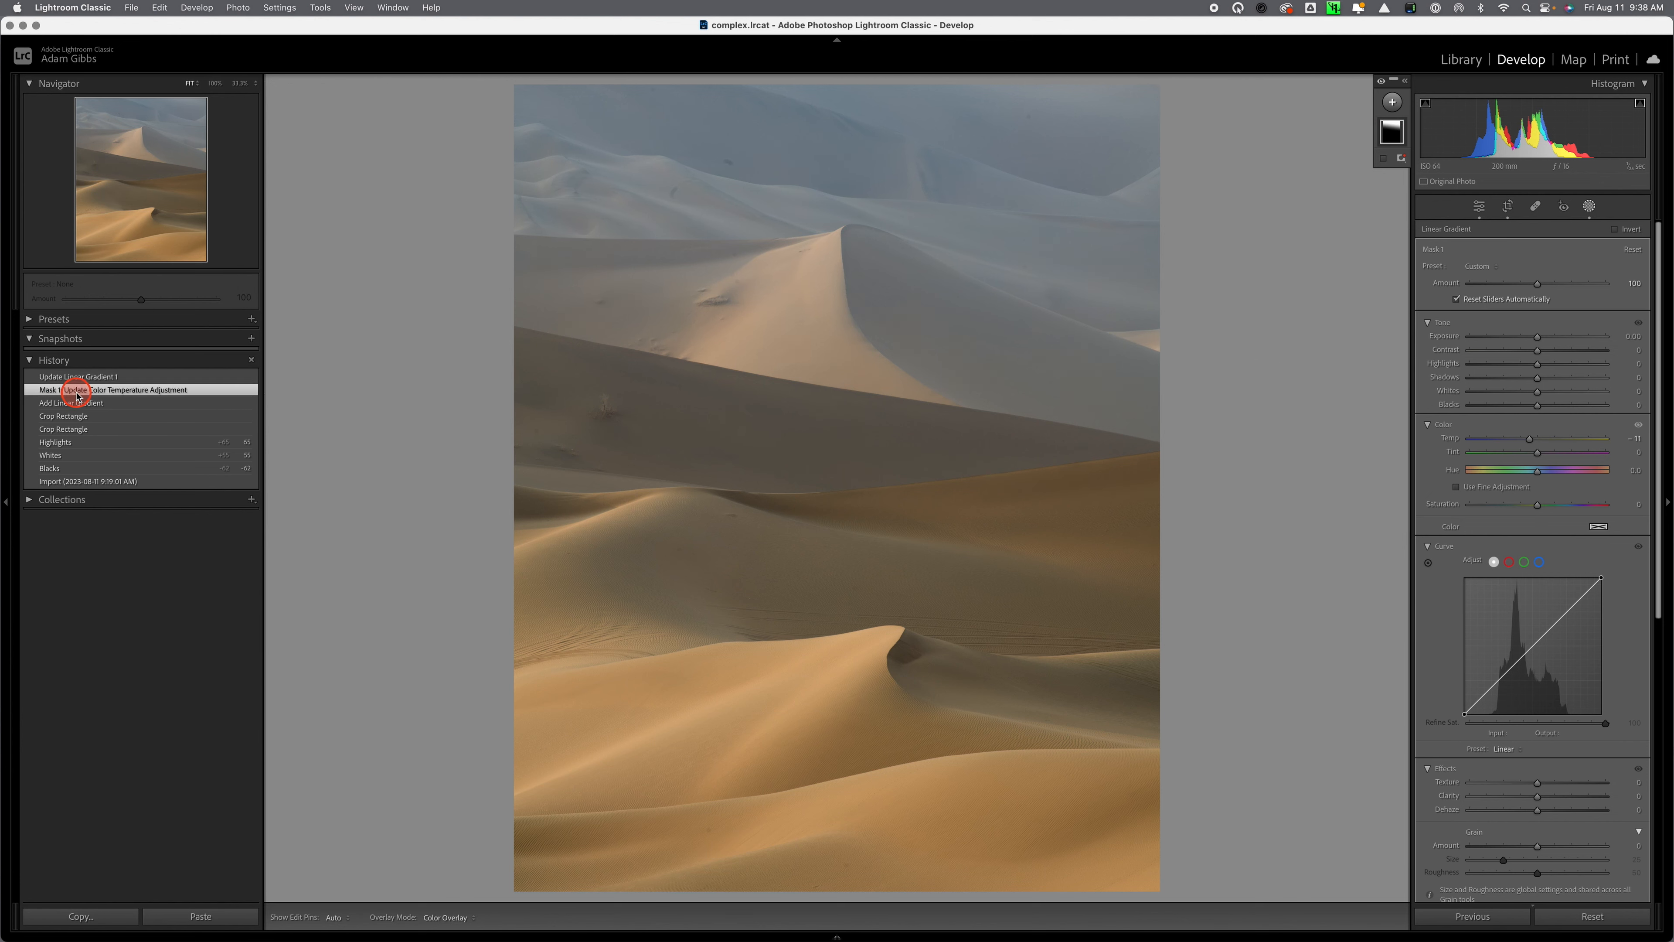
{"action": "left_click", "coordinate": [69, 404]}
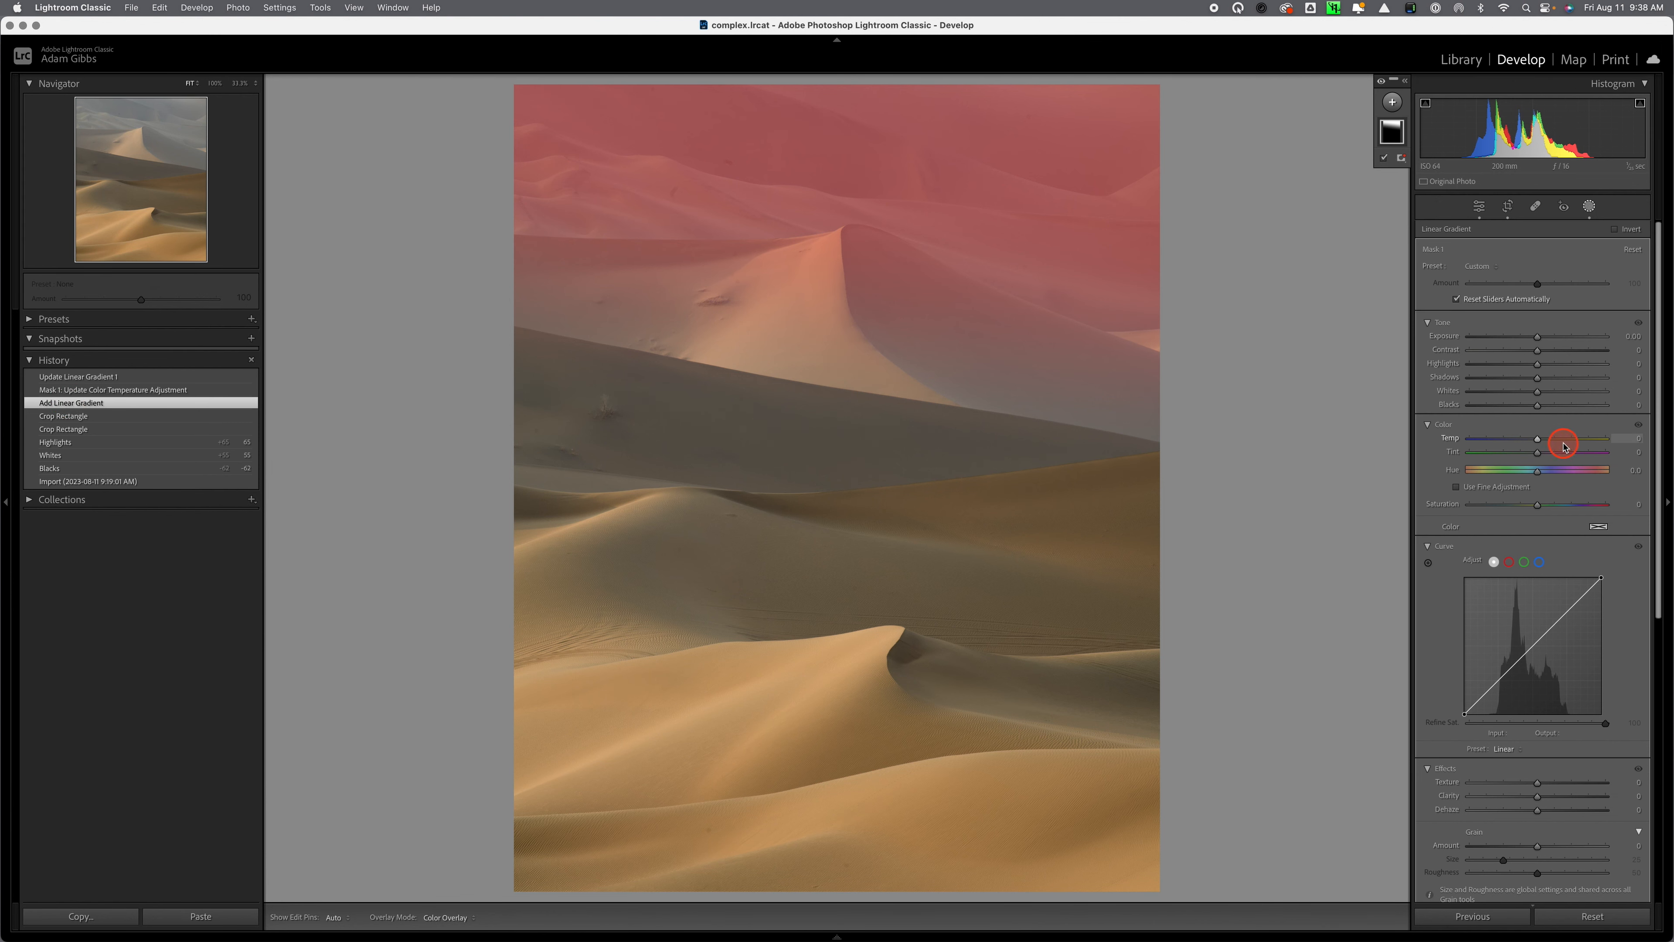
{"action": "left_click_drag", "start_coordinate": [1543, 442], "coordinate": [1547, 443]}
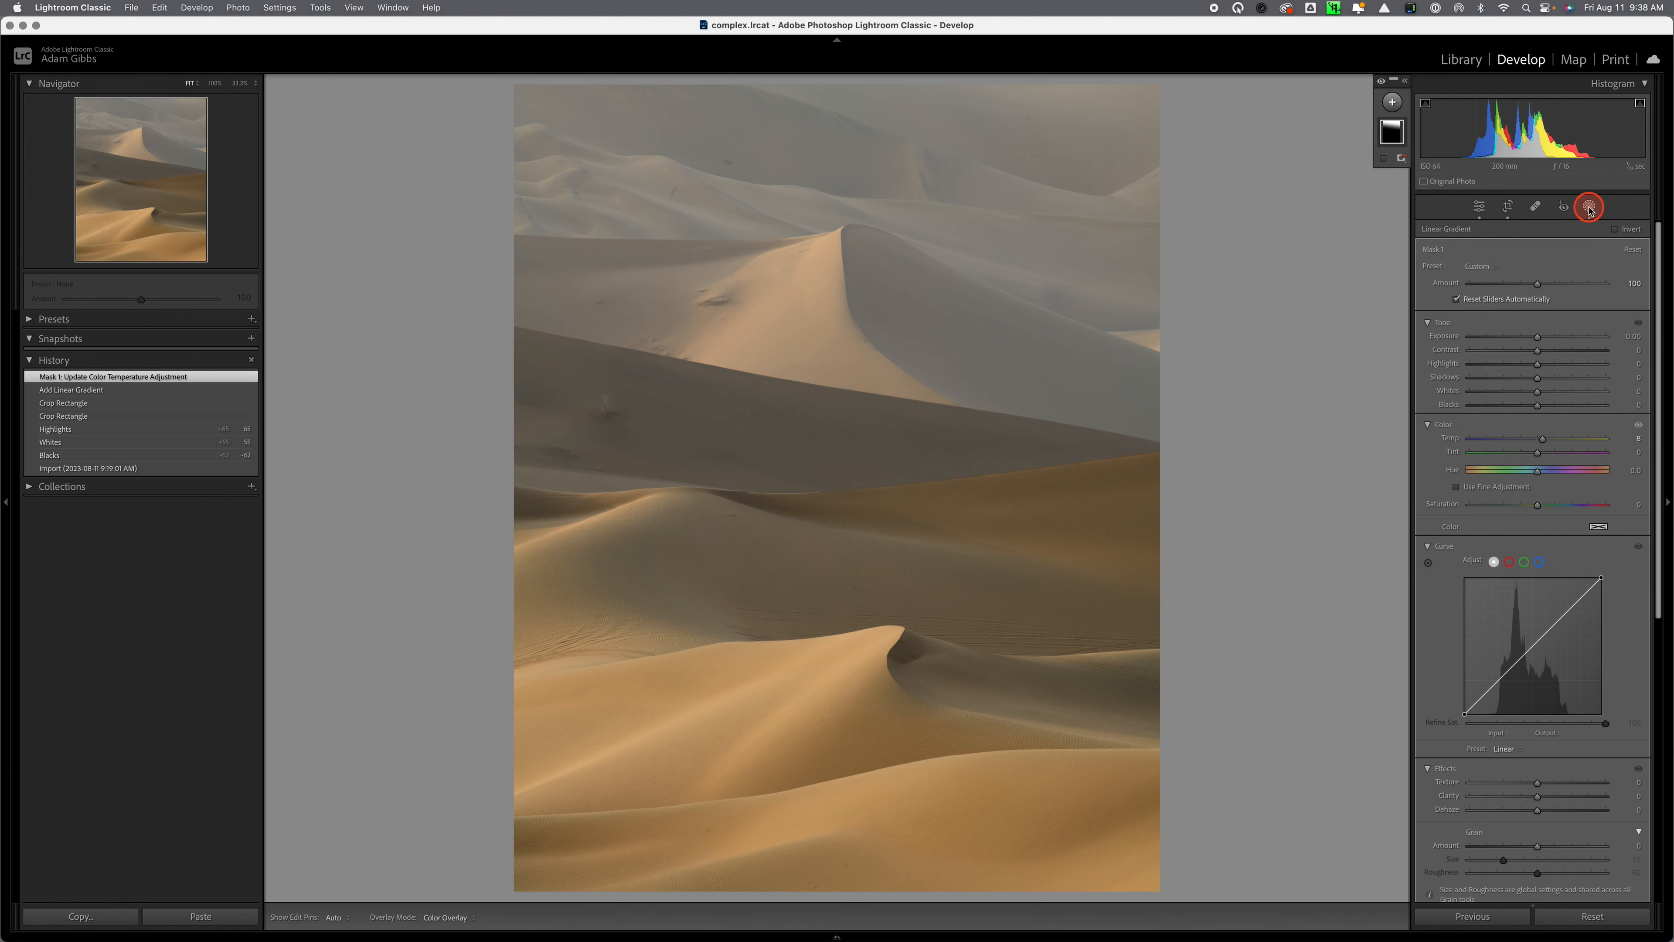
- Add a brush mask and paint it over all the background dunes above the dark ridge, reducing the feather to about 35
{"action": "left_click", "coordinate": [1392, 102]}
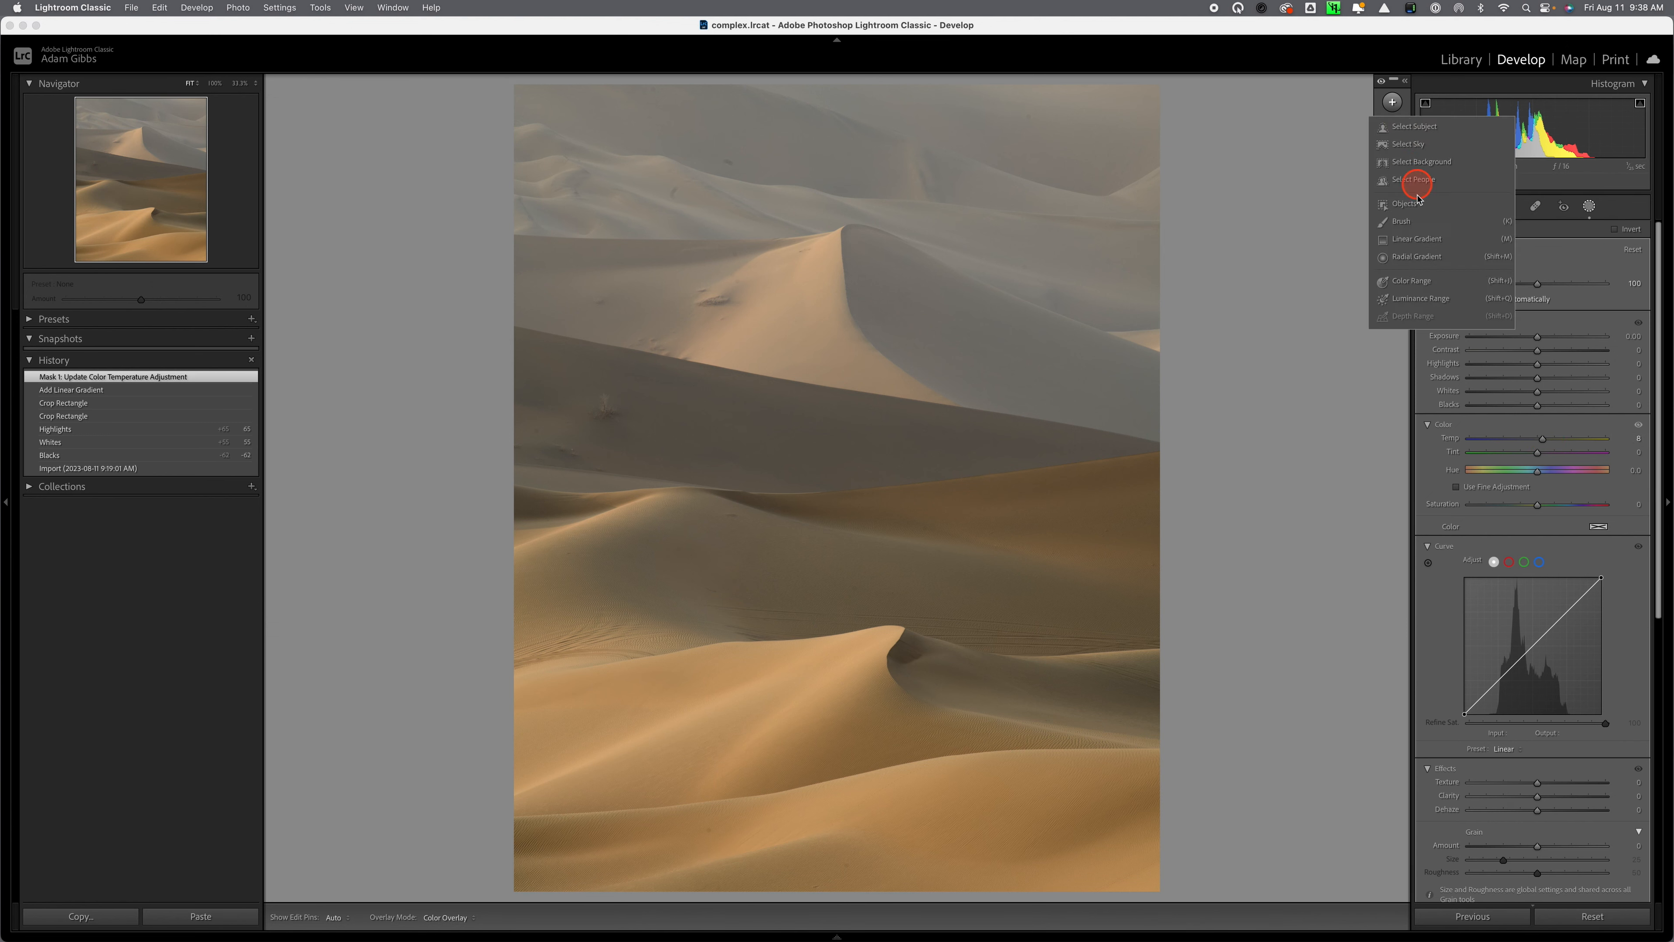
{"action": "left_click", "coordinate": [1398, 224]}
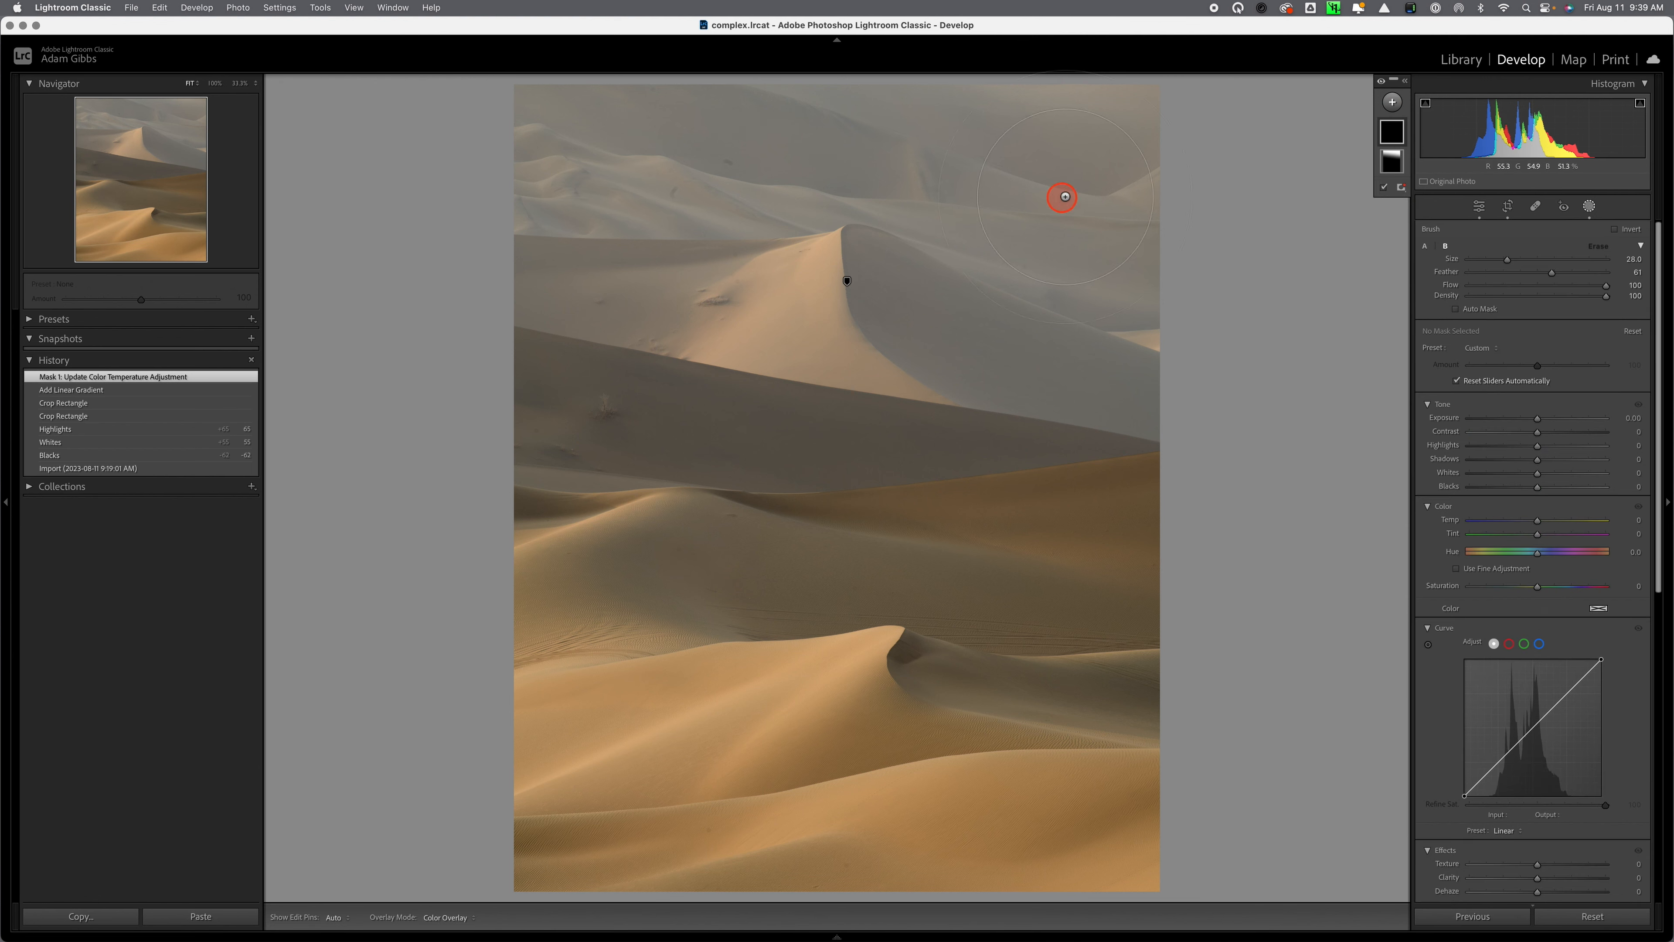
{"action": "mouse_move", "coordinate": [1154, 142]}
{"action": "left_mouse_down"}
{"action": "mouse_move", "coordinate": [718, 128]}
{"action": "mouse_move", "coordinate": [505, 93]}
{"action": "mouse_move", "coordinate": [792, 169]}
{"action": "mouse_move", "coordinate": [1078, 176]}
{"action": "mouse_move", "coordinate": [1106, 224]}
{"action": "left_mouse_up"}
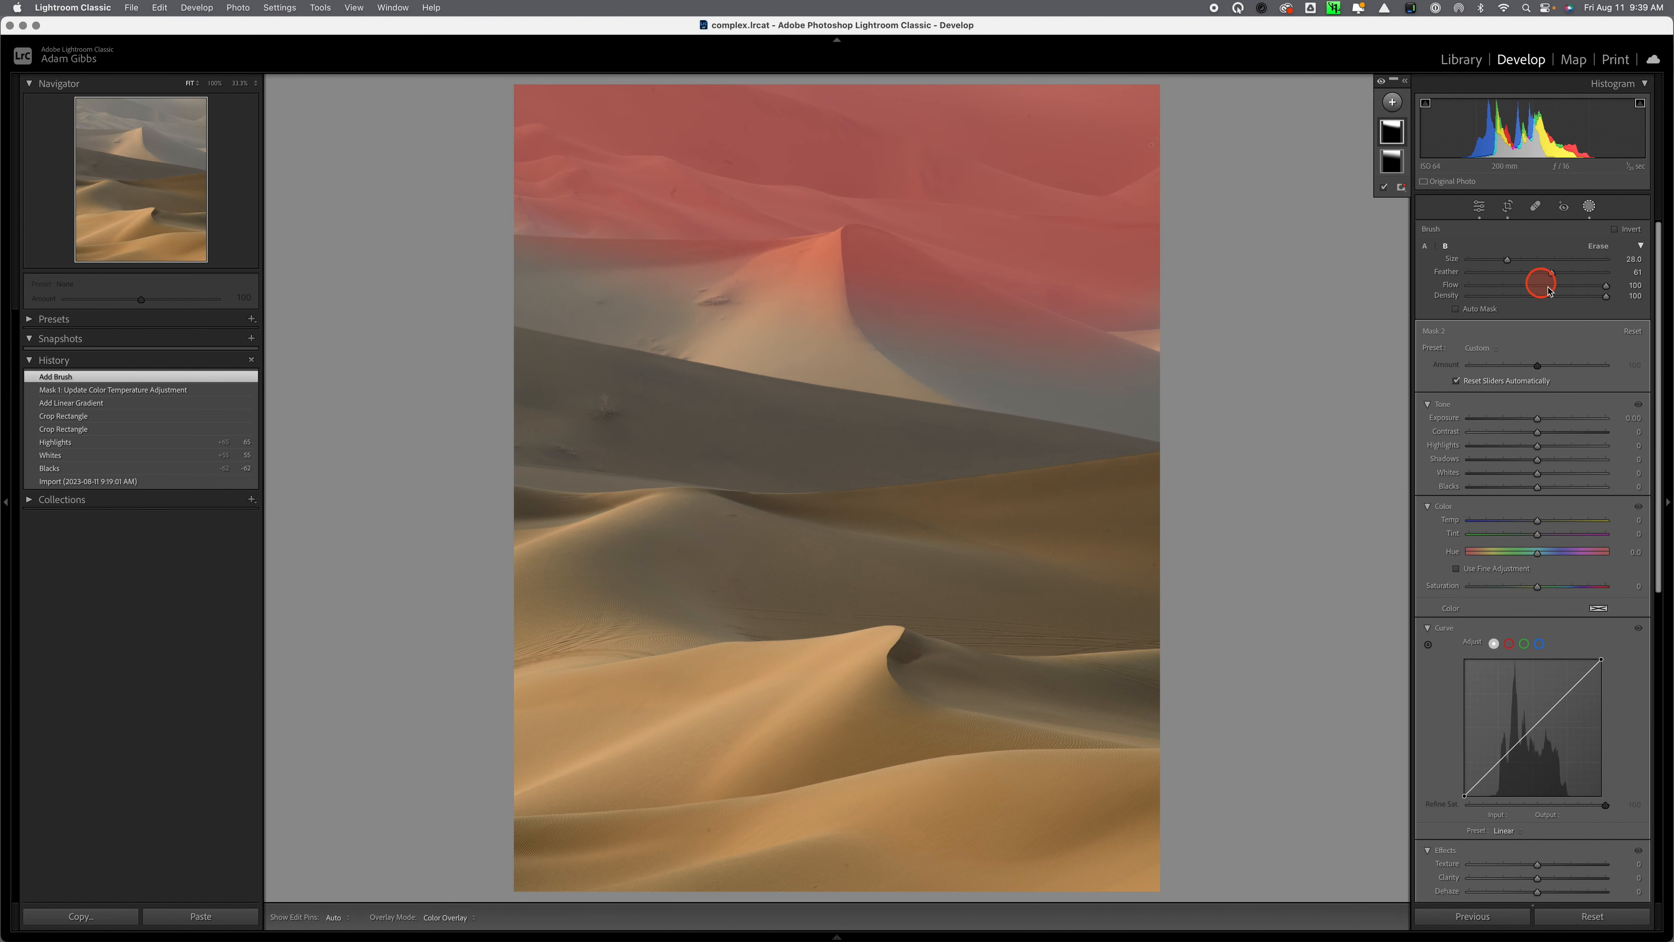
{"action": "mouse_move", "coordinate": [1606, 285]}
{"action": "left_mouse_down"}
{"action": "mouse_move", "coordinate": [1517, 277]}
{"action": "mouse_move", "coordinate": [1603, 292]}
{"action": "left_mouse_up"}
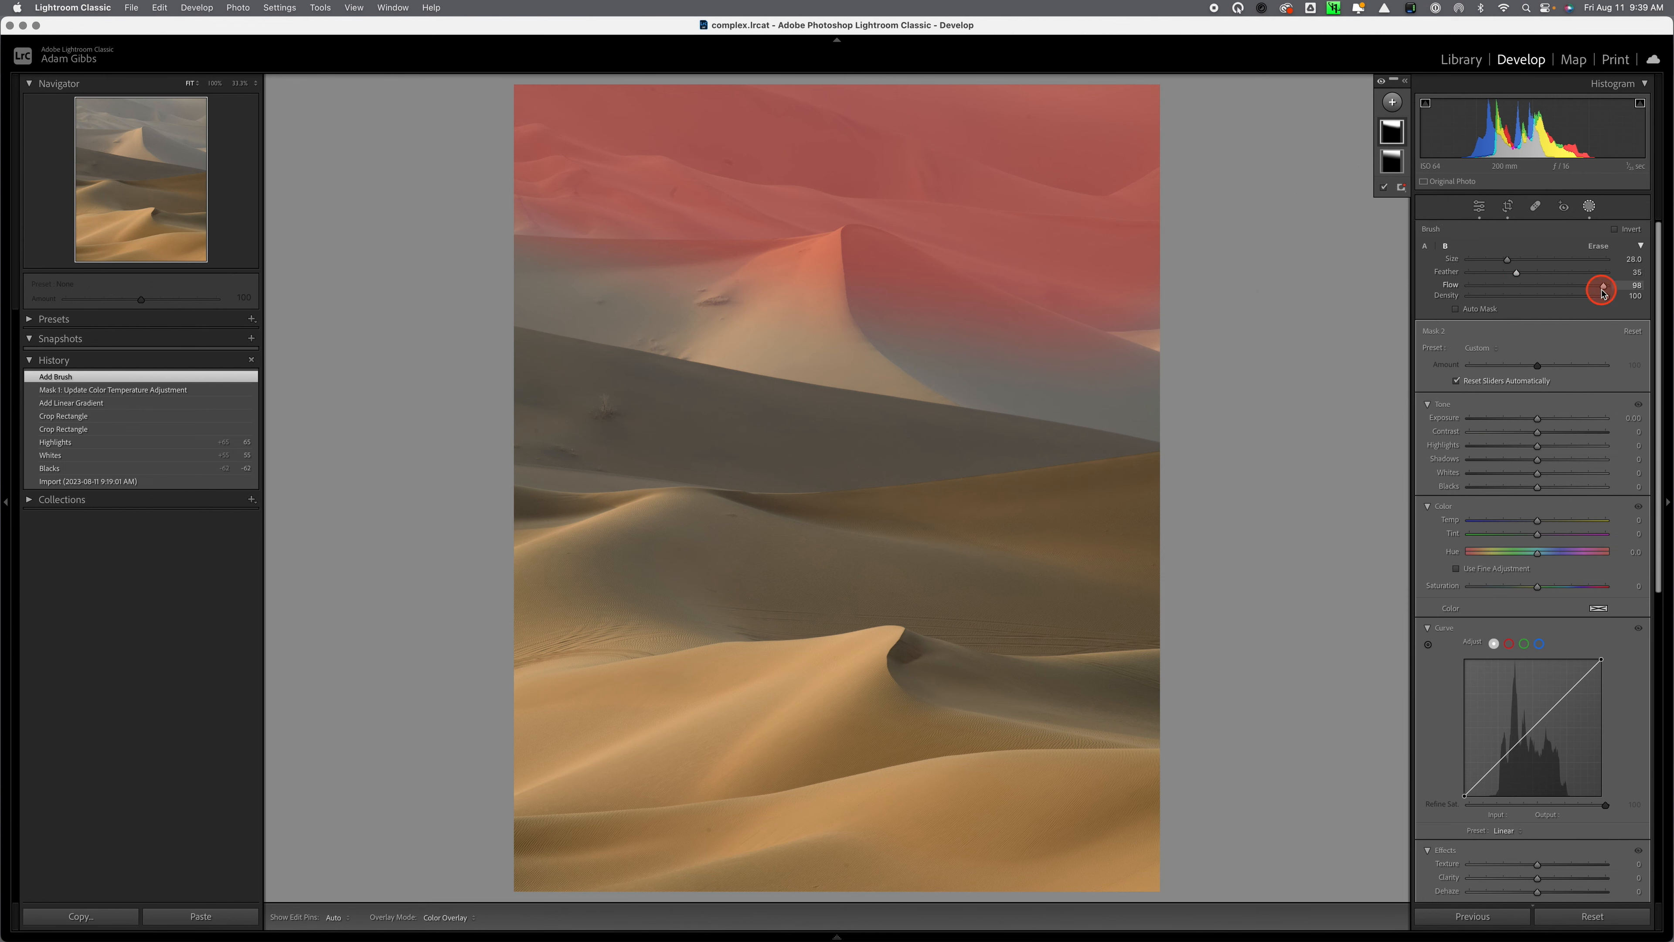
{"action": "key", "text": "h"}
{"action": "mouse_move", "coordinate": [1180, 327]}
{"action": "left_mouse_down"}
{"action": "mouse_move", "coordinate": [512, 214]}
{"action": "mouse_move", "coordinate": [764, 254]}
{"action": "mouse_move", "coordinate": [536, 237]}
{"action": "mouse_move", "coordinate": [1186, 338]}
{"action": "mouse_move", "coordinate": [724, 257]}
{"action": "left_mouse_up"}
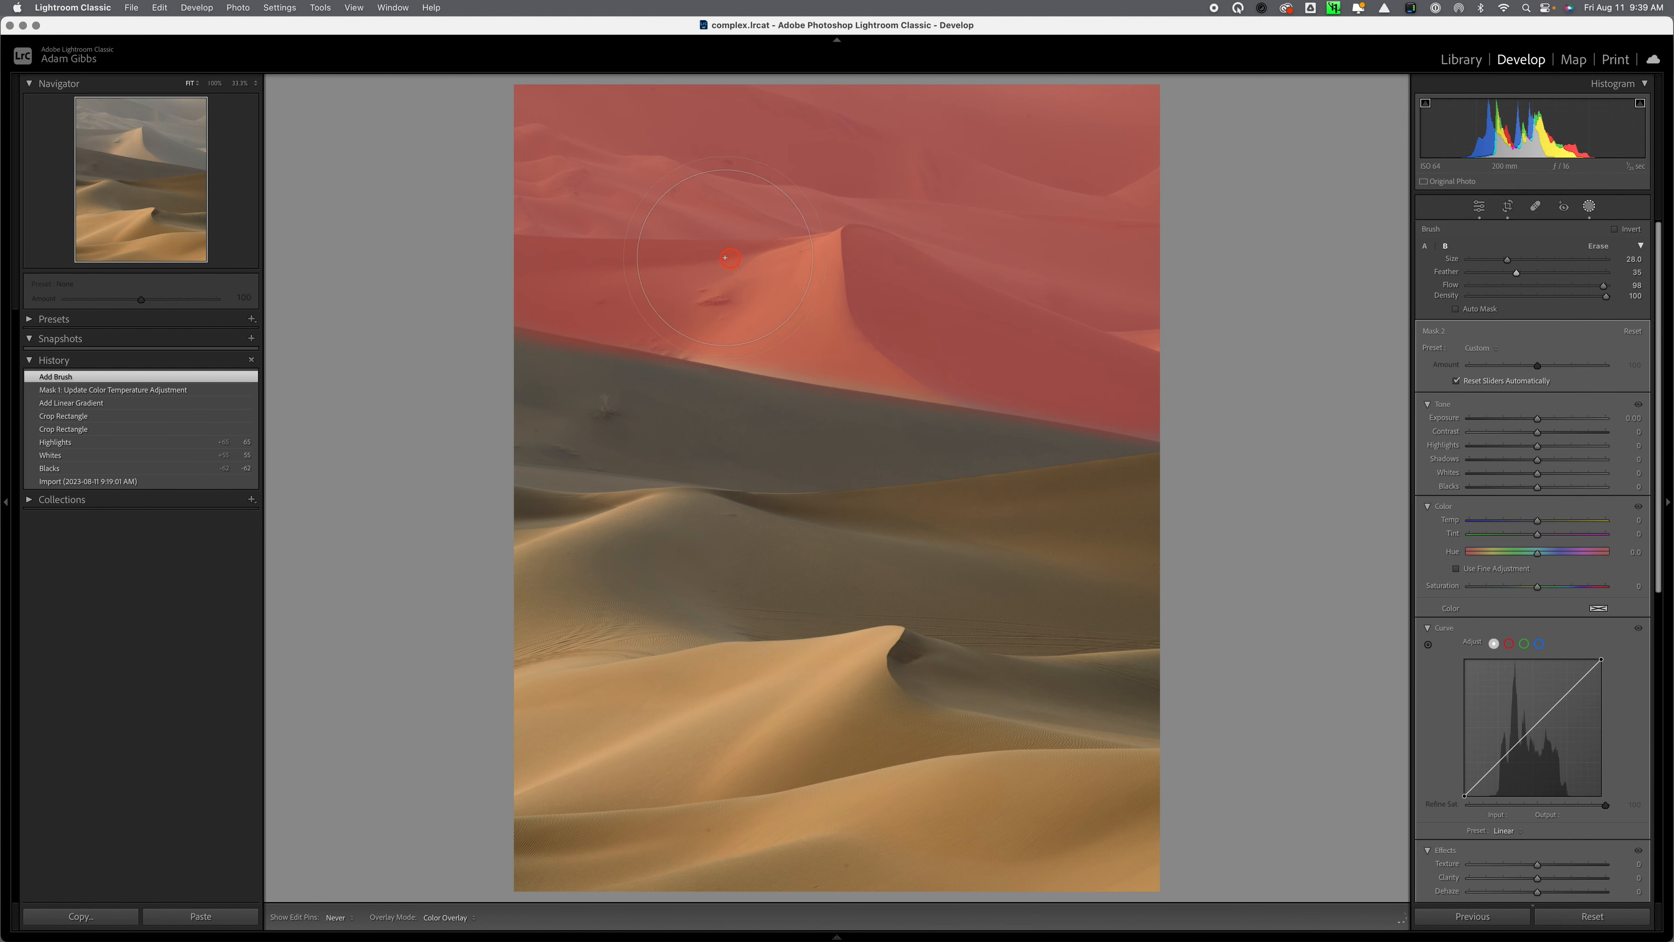
{"action": "left_click_drag", "start_coordinate": [557, 233], "coordinate": [587, 139]}
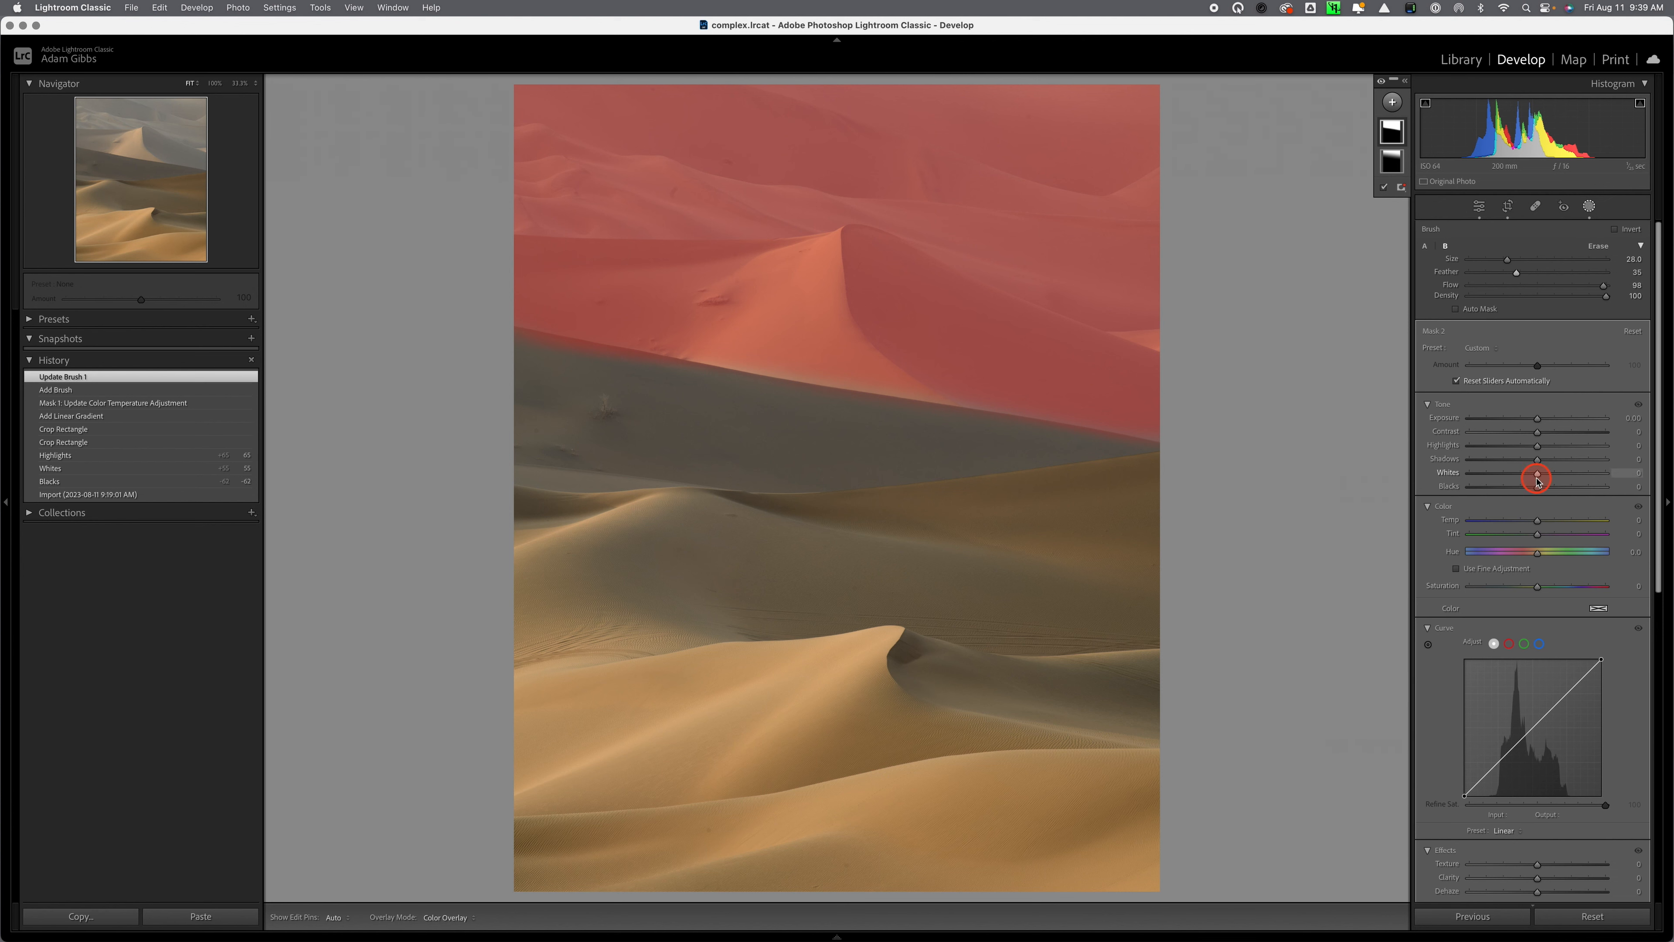
- Try raising the Whites and Highlights and lowering the Blacks on the background brush mask
{"action": "left_click_drag", "start_coordinate": [1536, 479], "coordinate": [1567, 452]}
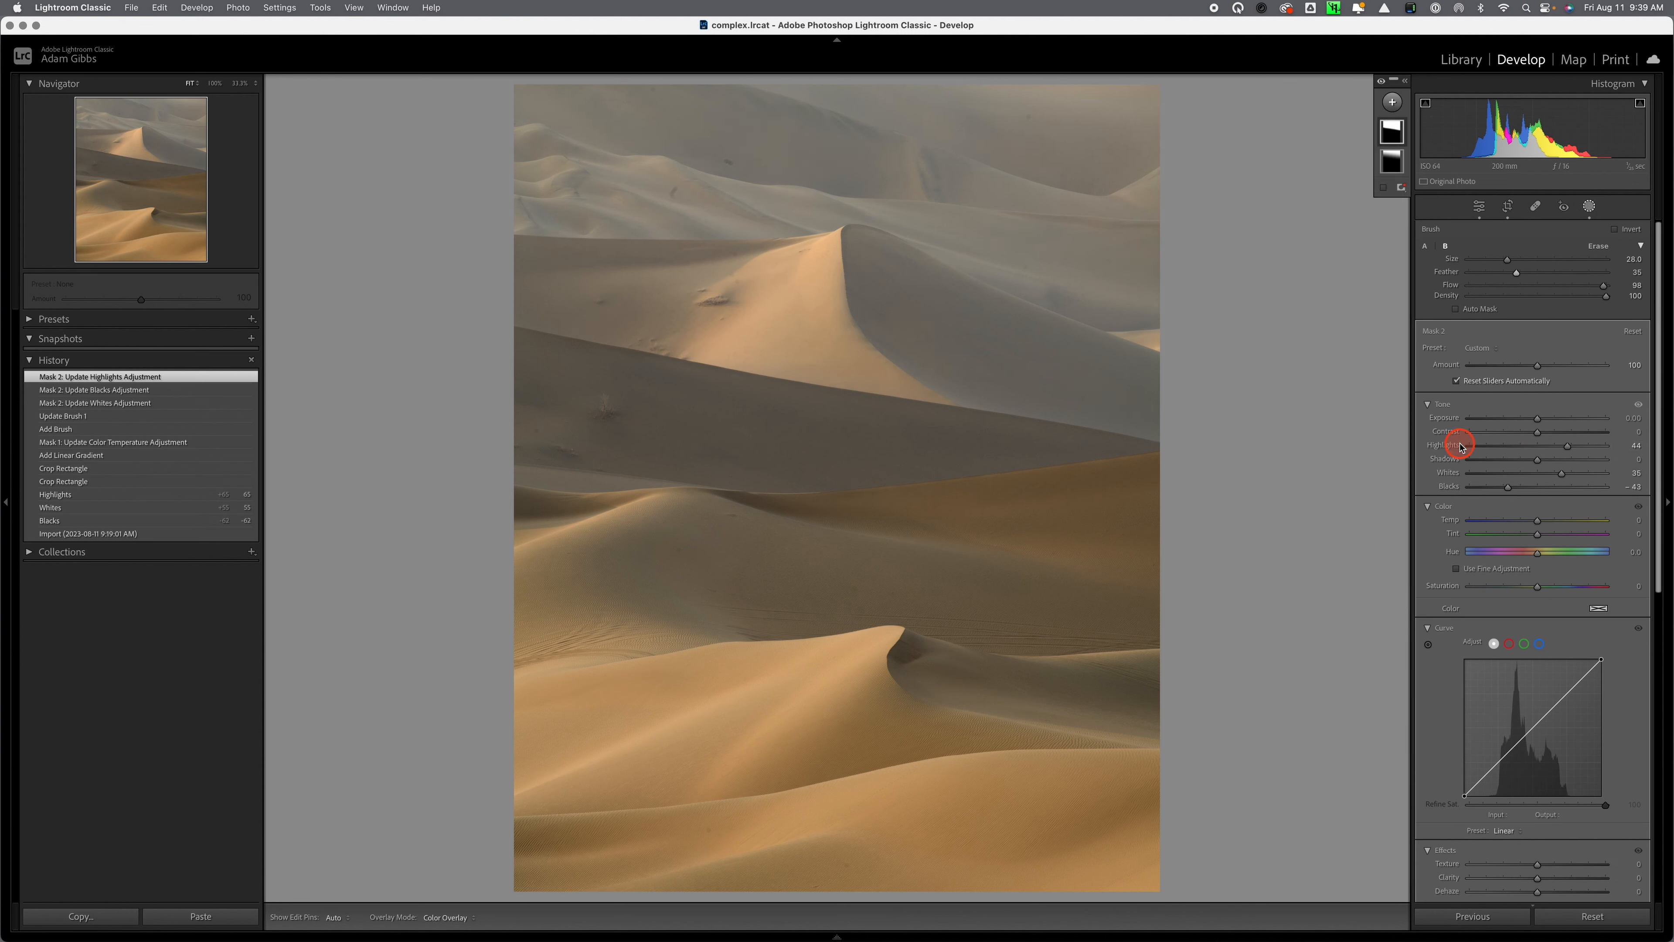
{"action": "left_click_drag", "start_coordinate": [1509, 486], "coordinate": [1494, 489]}
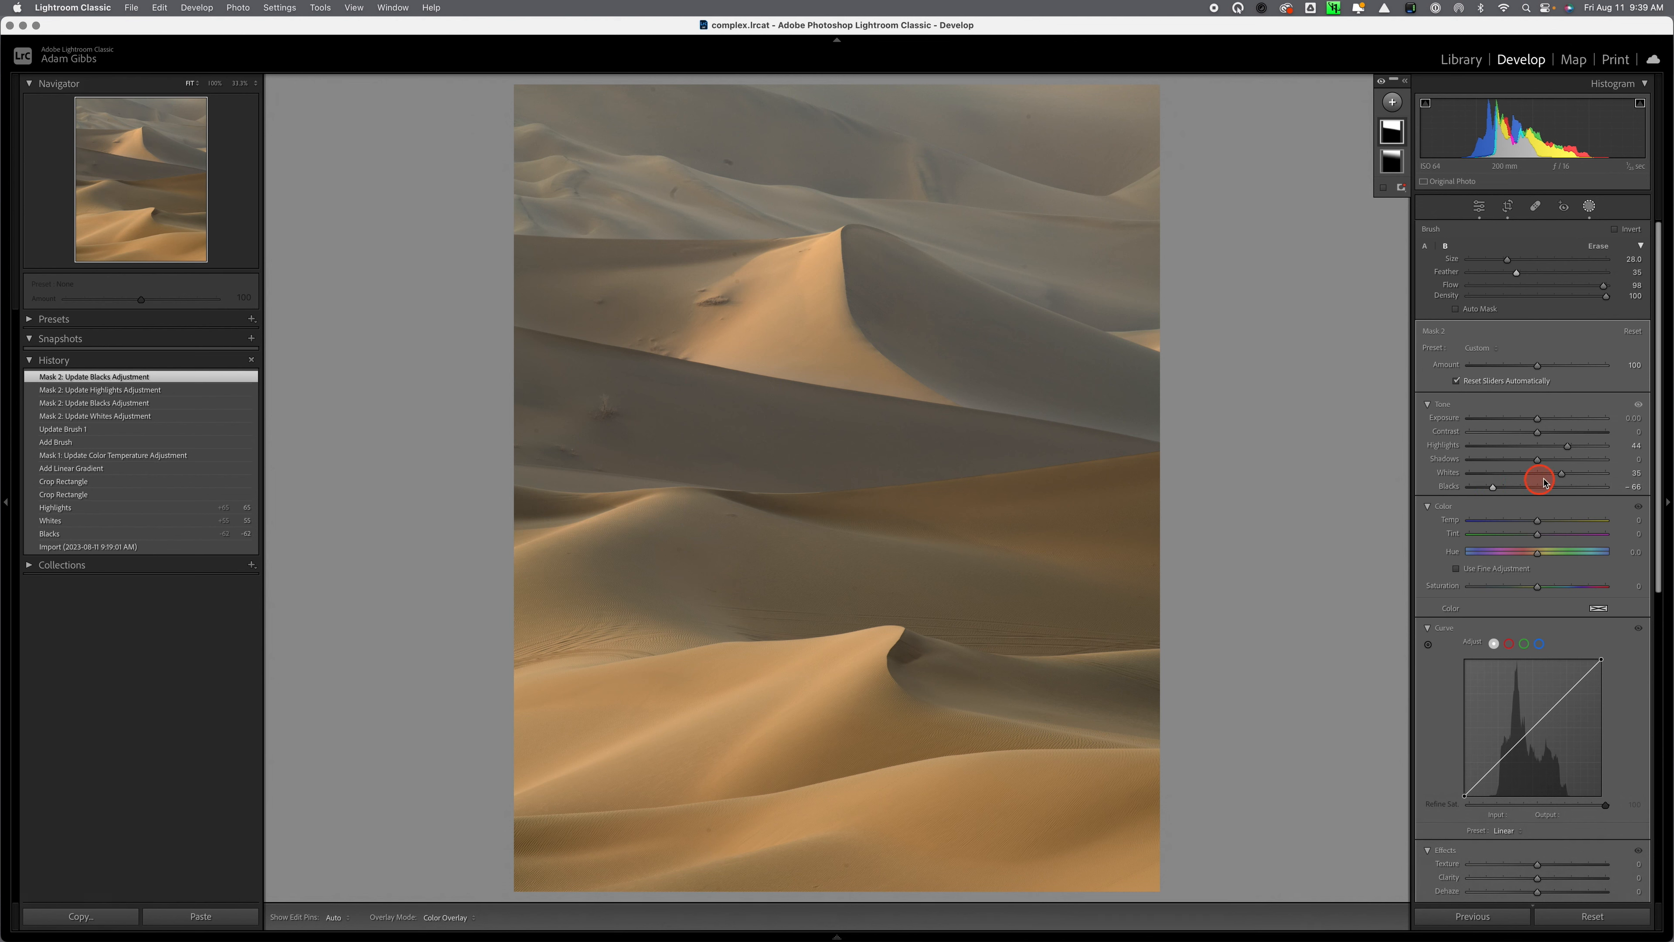
{"action": "left_click_drag", "start_coordinate": [1567, 446], "coordinate": [1575, 447]}
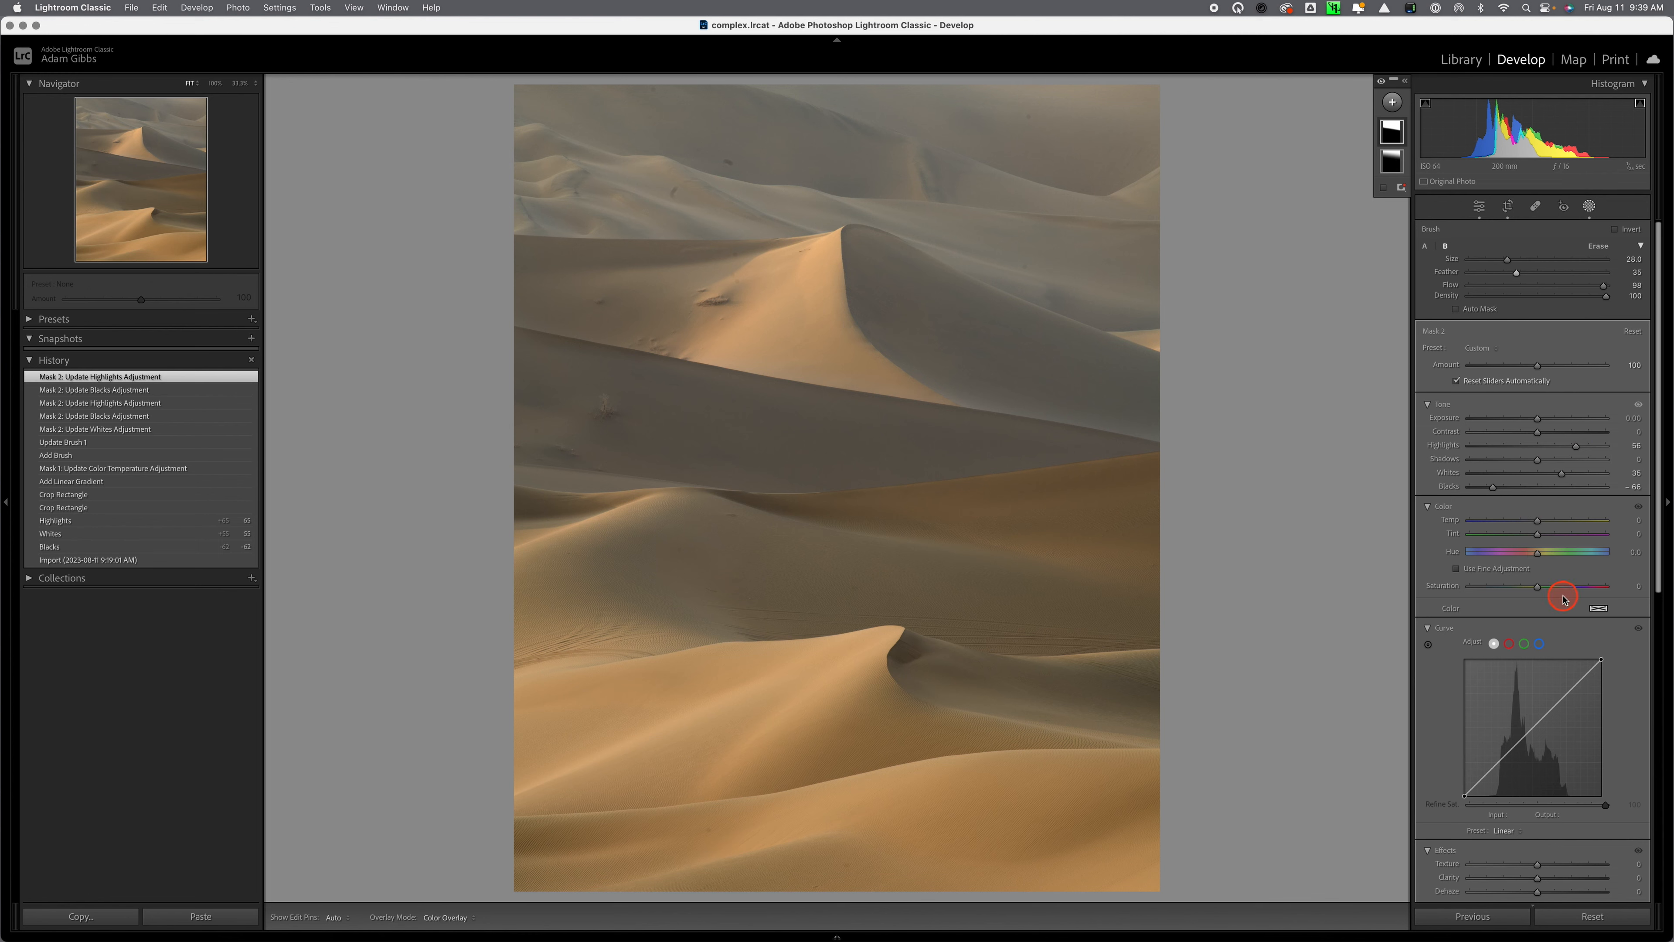
- Revert to the history state before the brush mask's tone changes and set its Dehaze to 17 and Clarity to 28
{"action": "scroll", "coordinate": [1562, 597], "scroll_direction": "down", "scroll_amount": 4}
{"action": "scroll", "coordinate": [1561, 595], "scroll_direction": "down", "scroll_amount": 1}
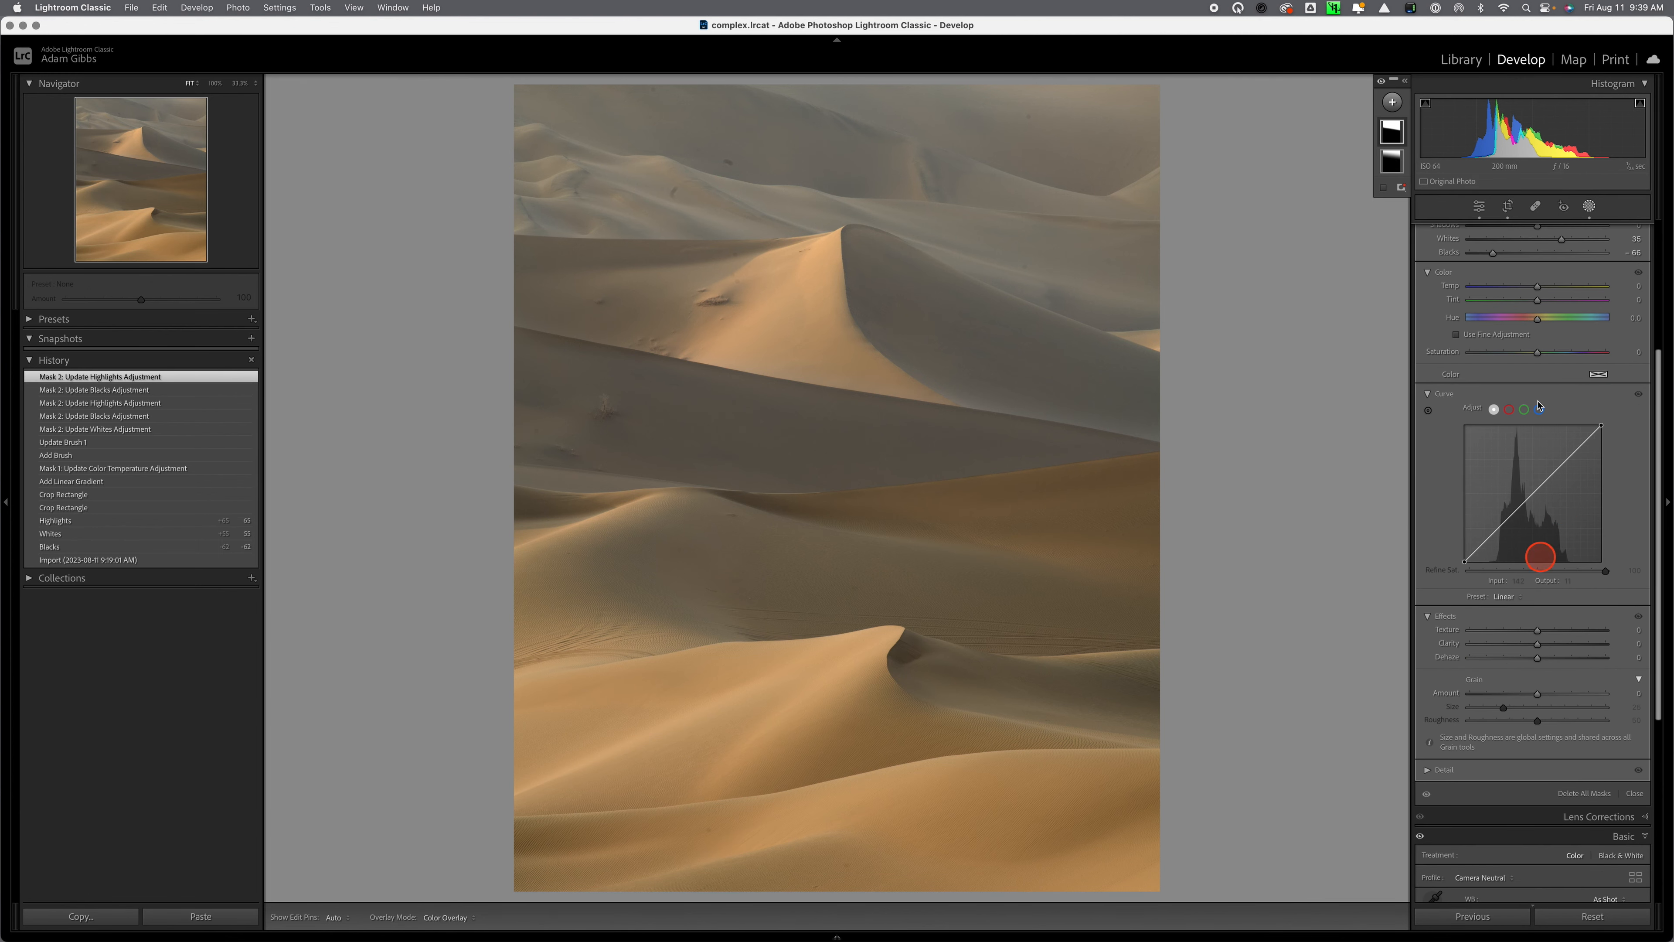
{"action": "scroll", "coordinate": [1506, 362], "scroll_direction": "up", "scroll_amount": 1}
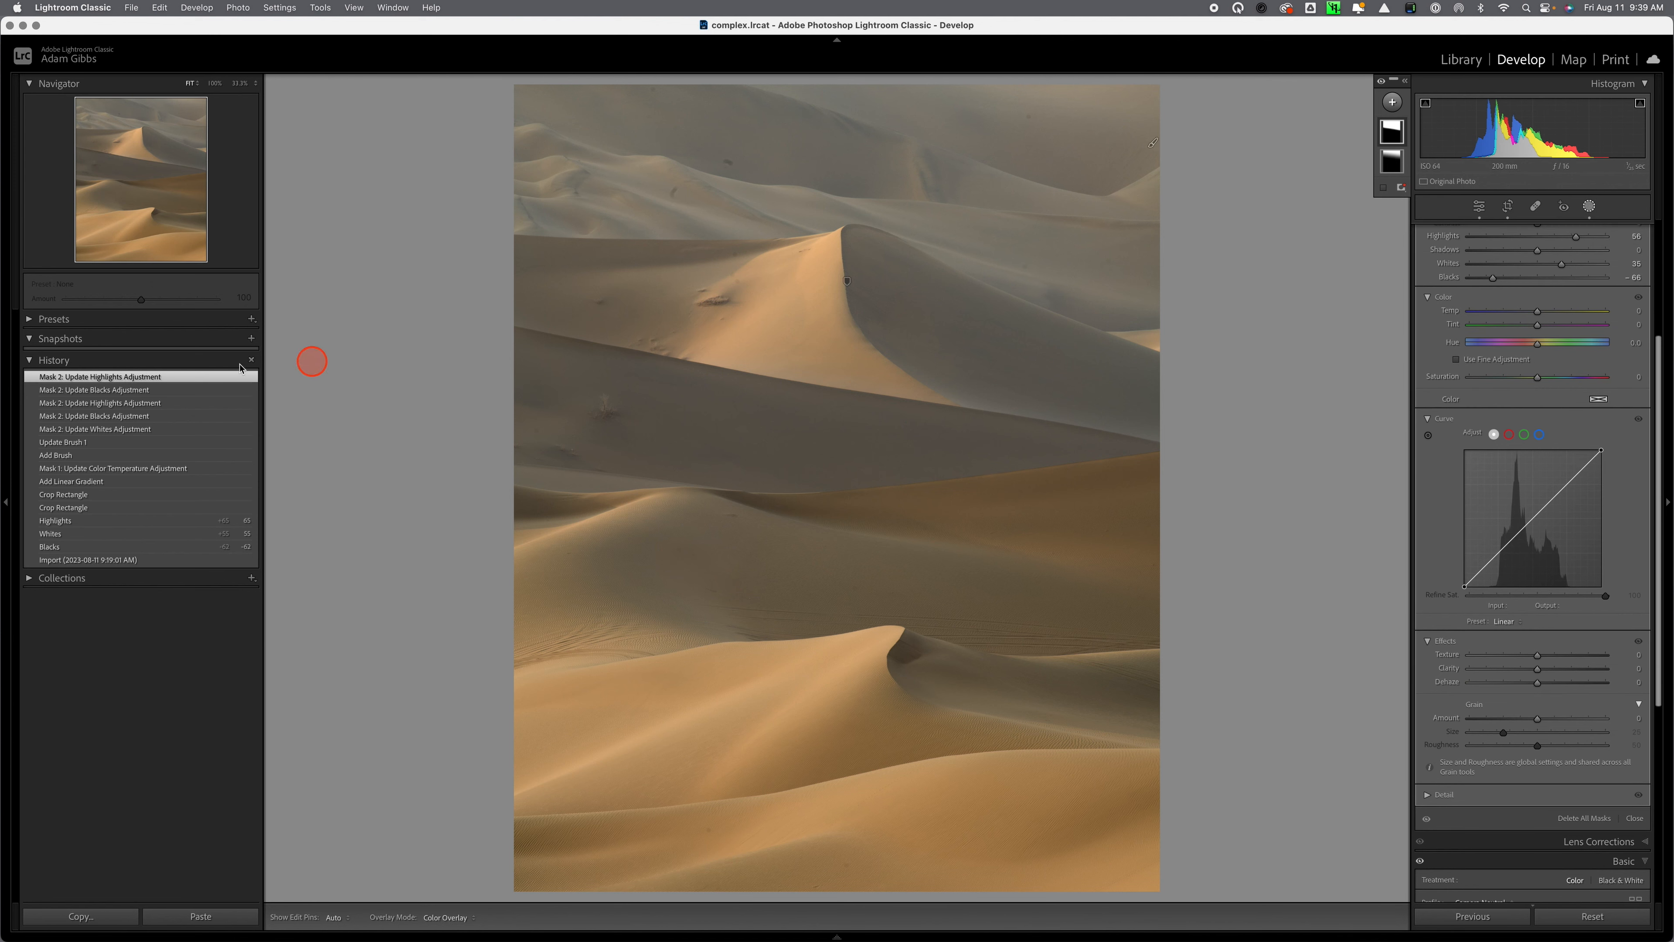
{"action": "left_click", "coordinate": [69, 442]}
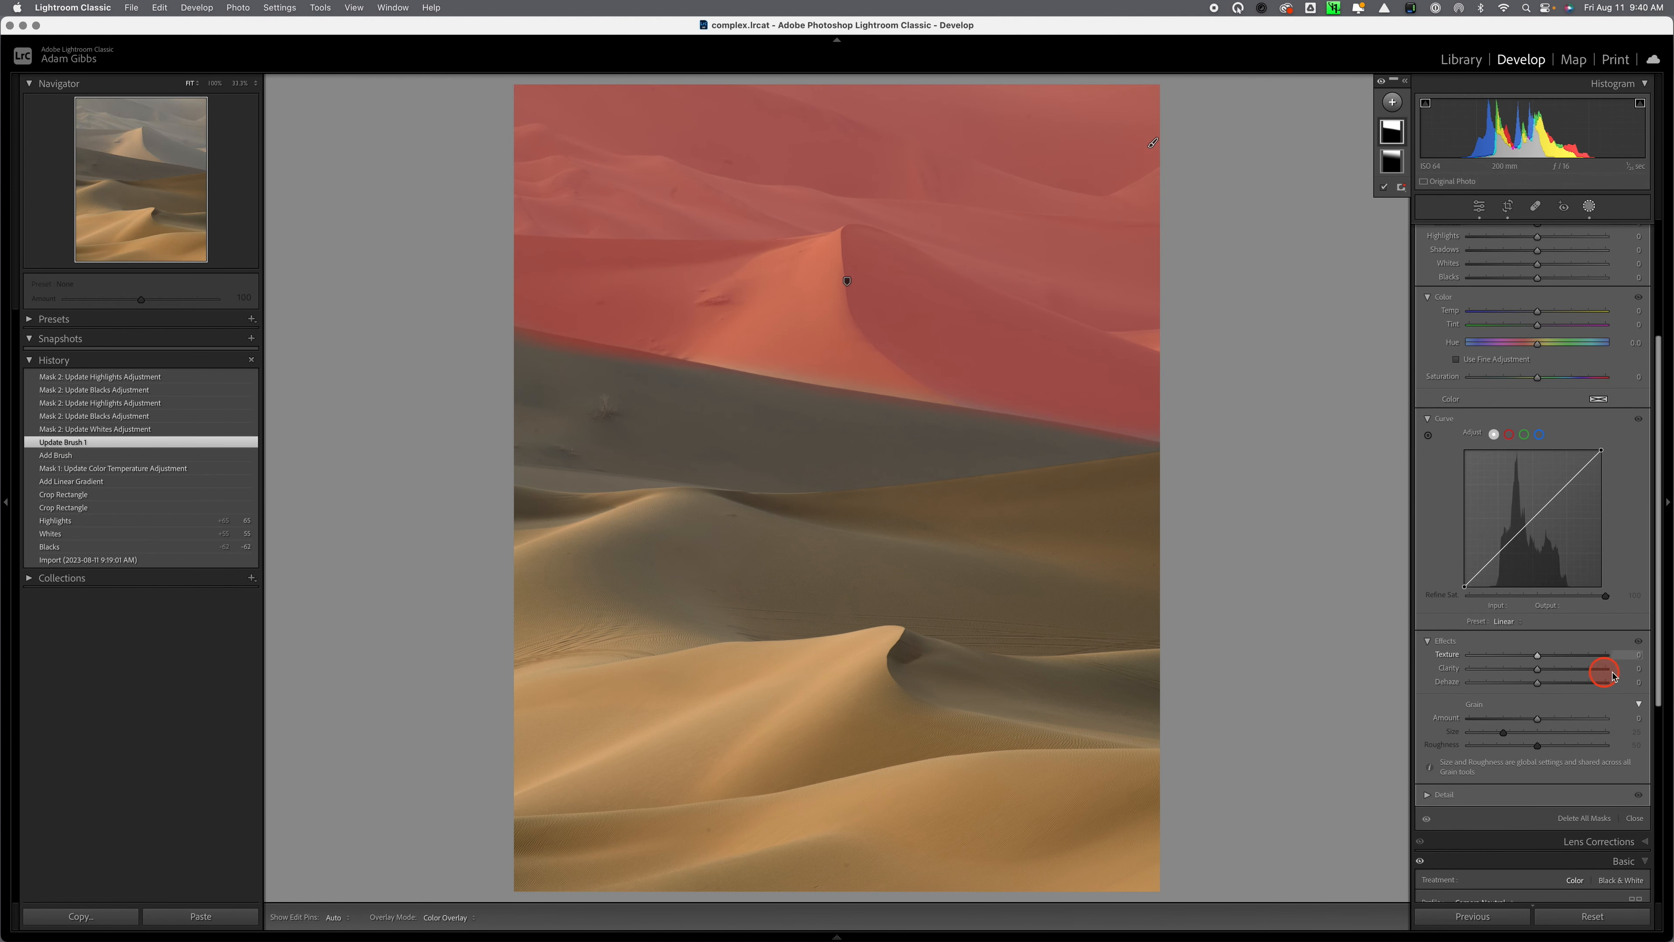
{"action": "left_click_drag", "start_coordinate": [1538, 683], "coordinate": [1552, 687]}
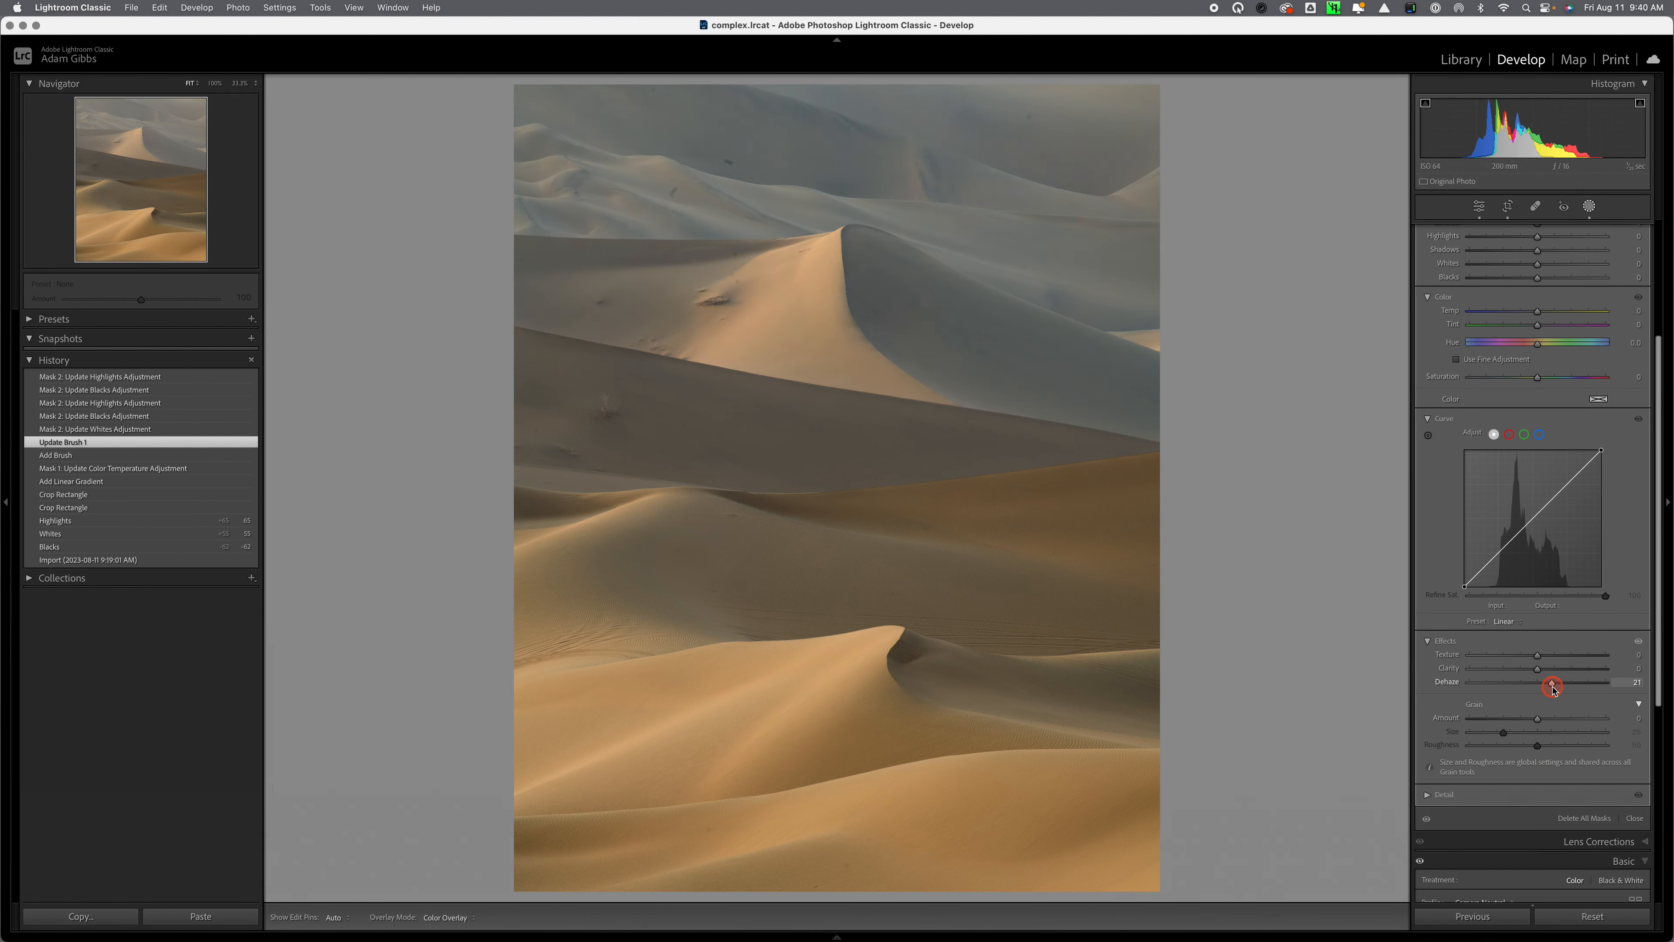
{"action": "mouse_move", "coordinate": [1552, 687]}
{"action": "left_mouse_down"}
{"action": "mouse_move", "coordinate": [1562, 676]}
{"action": "mouse_move", "coordinate": [1551, 684]}
{"action": "left_mouse_up"}
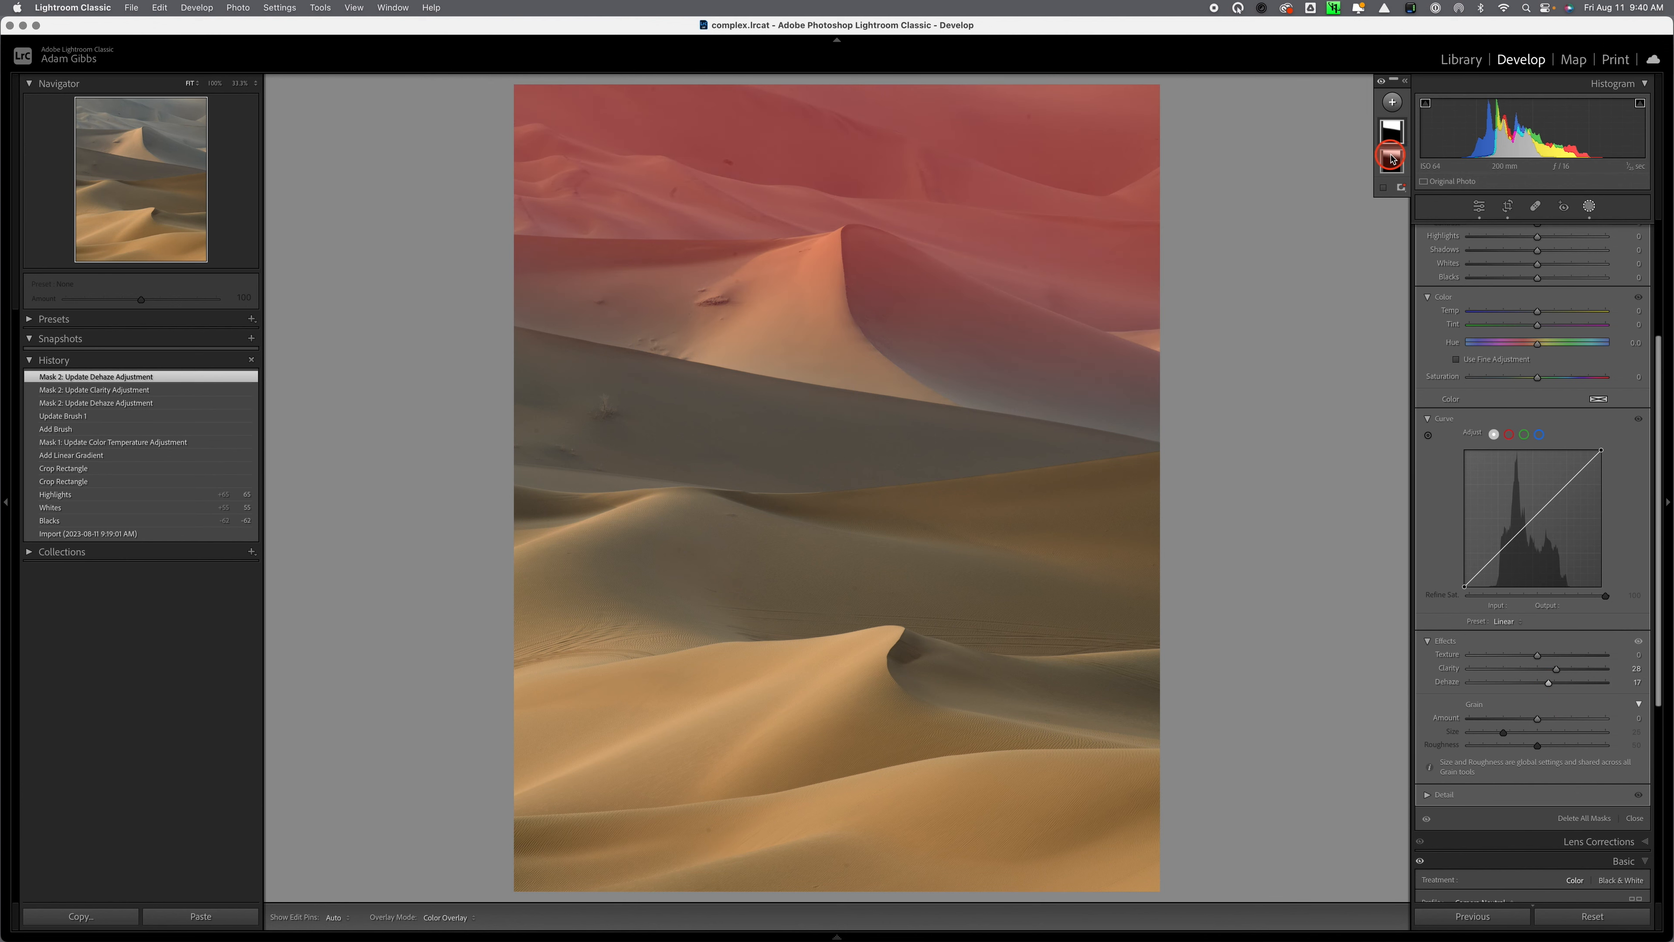
- Tilt the linear gradient the opposite way and lower it over the background dunes, setting its color temperature to 13
{"action": "left_click", "coordinate": [1392, 132]}
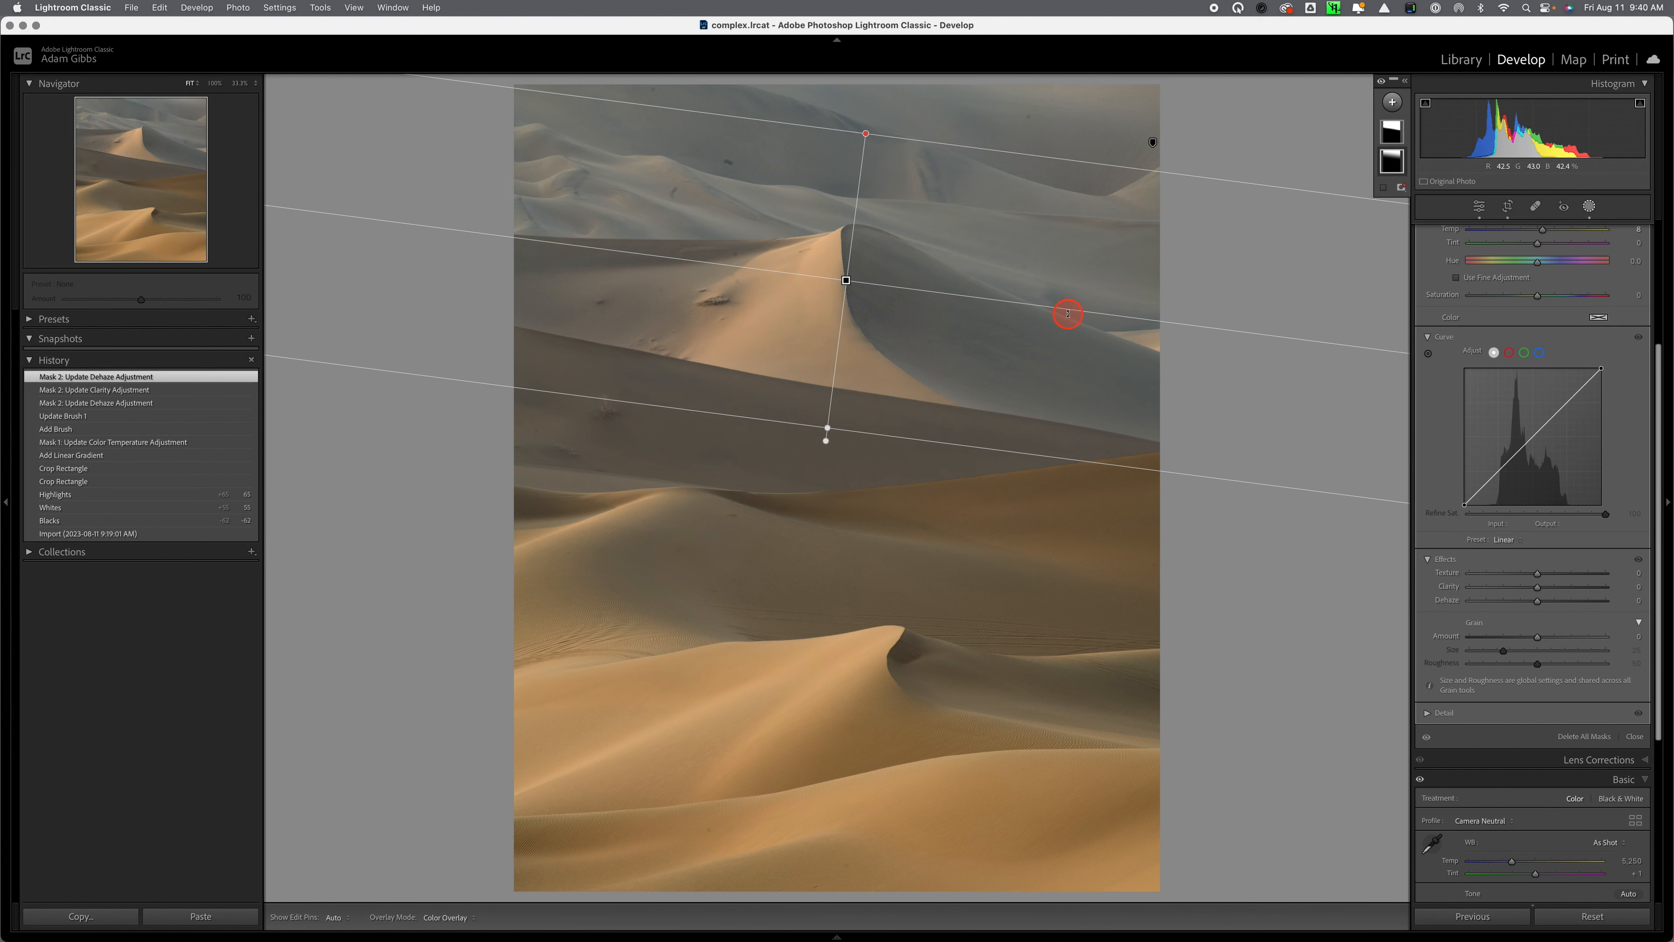
{"action": "left_click_drag", "start_coordinate": [1121, 318], "coordinate": [1112, 267]}
{"action": "left_click_drag", "start_coordinate": [849, 281], "coordinate": [848, 326]}
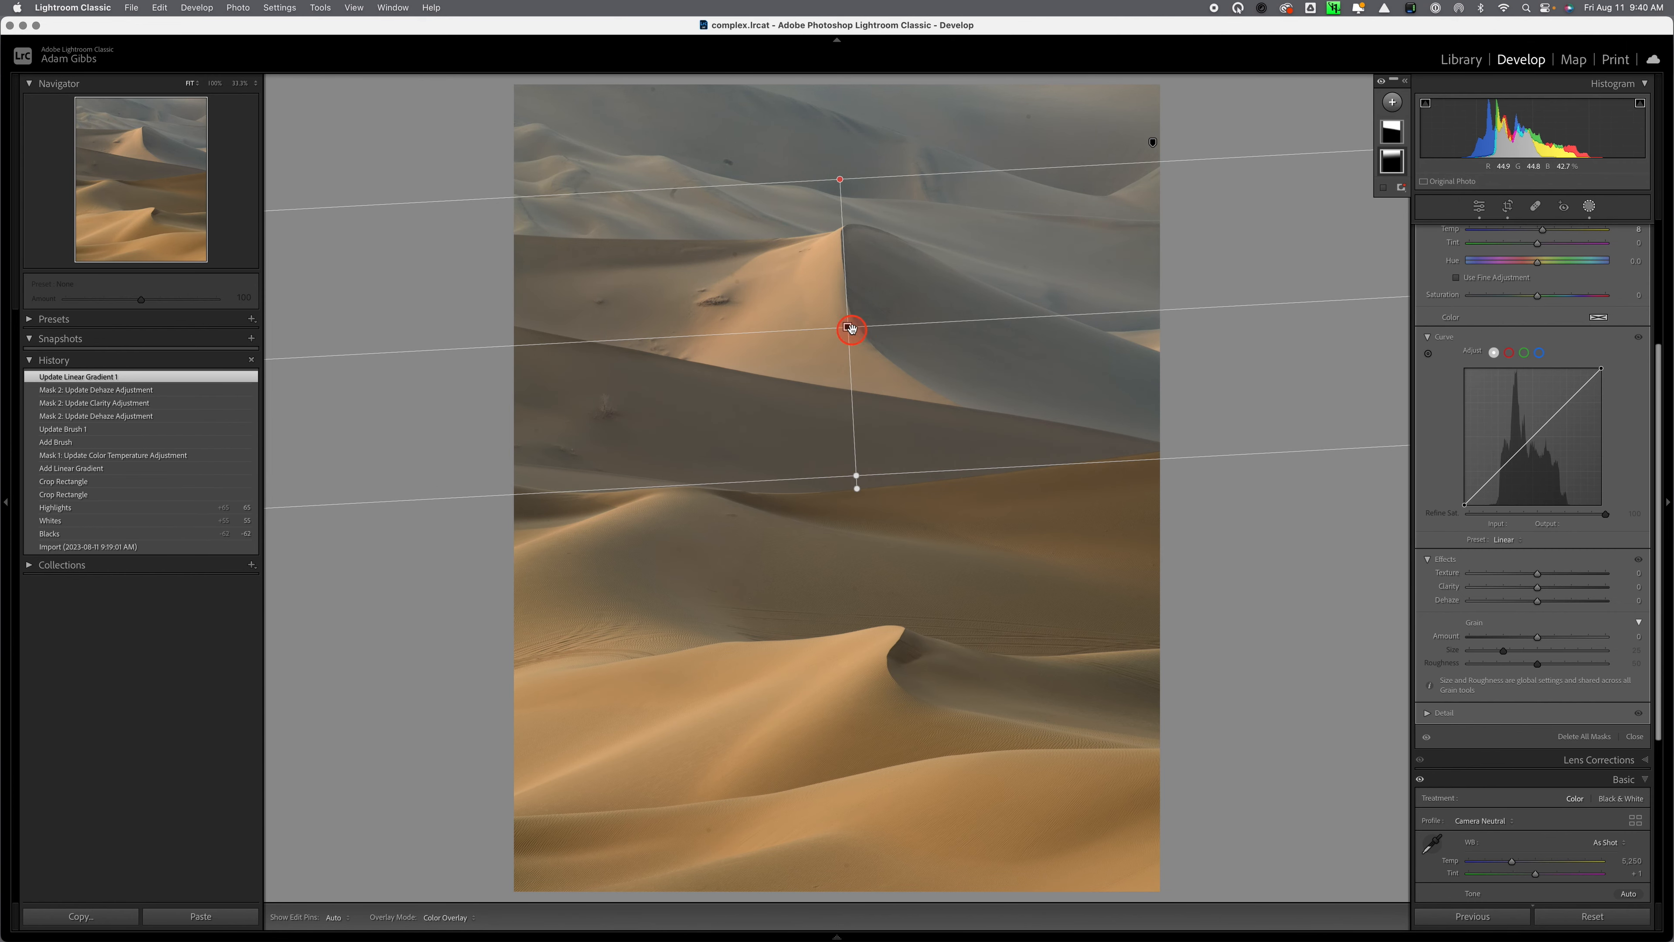
{"action": "scroll", "coordinate": [1599, 359], "scroll_direction": "up", "scroll_amount": 5}
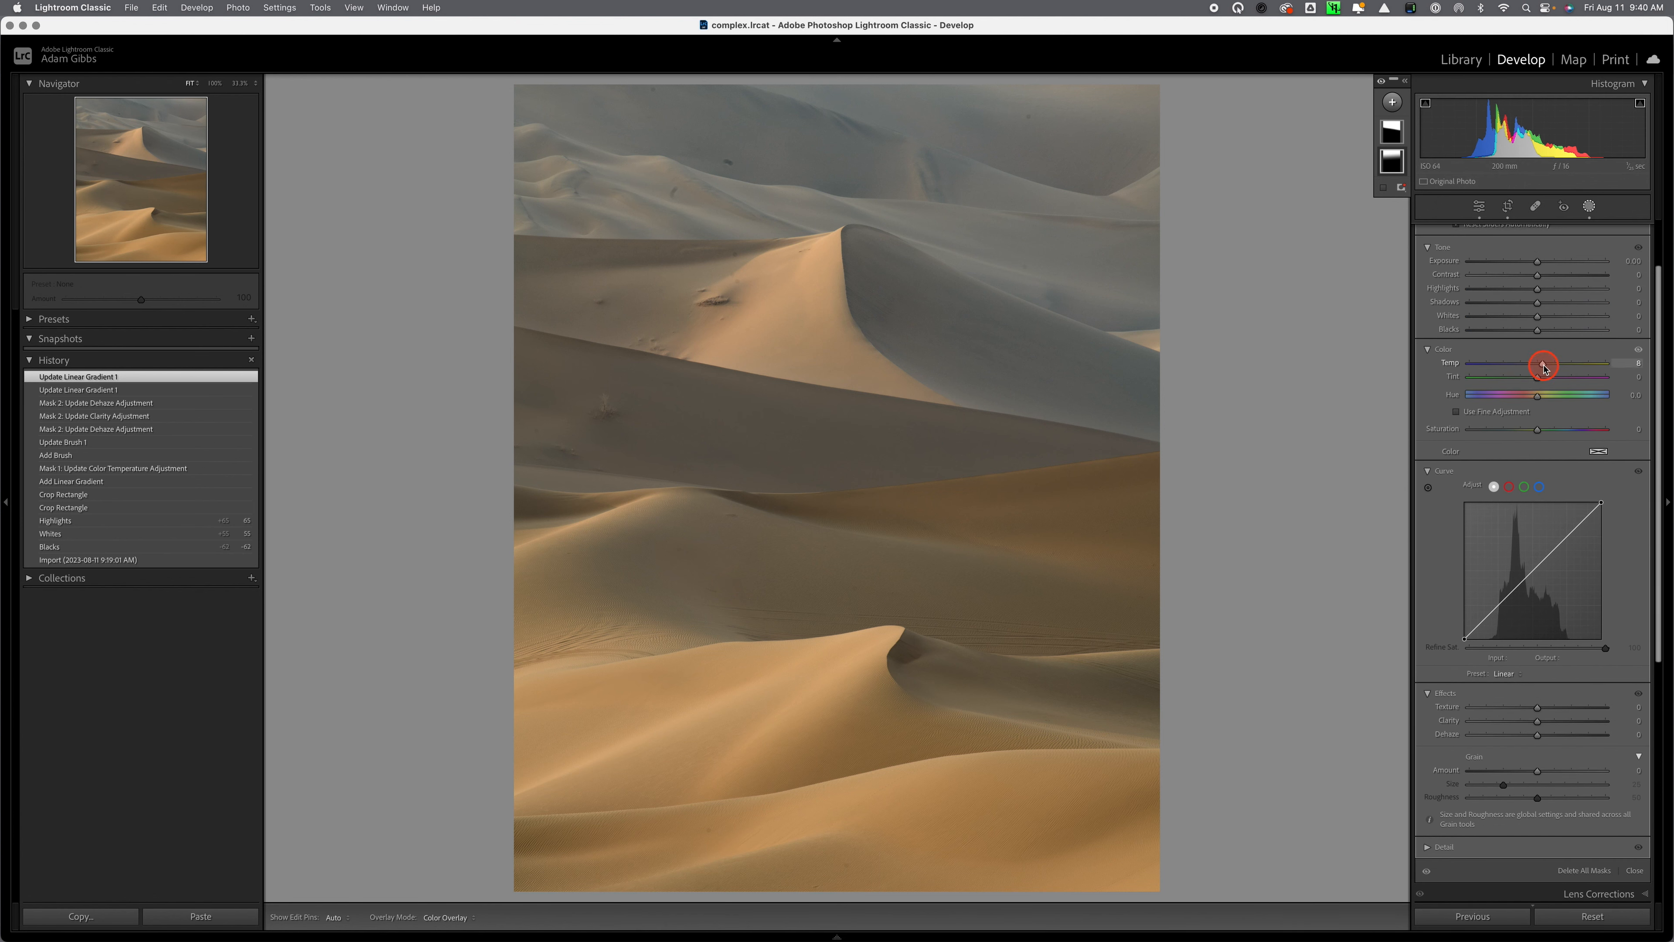
{"action": "left_click_drag", "start_coordinate": [1543, 364], "coordinate": [1546, 366]}
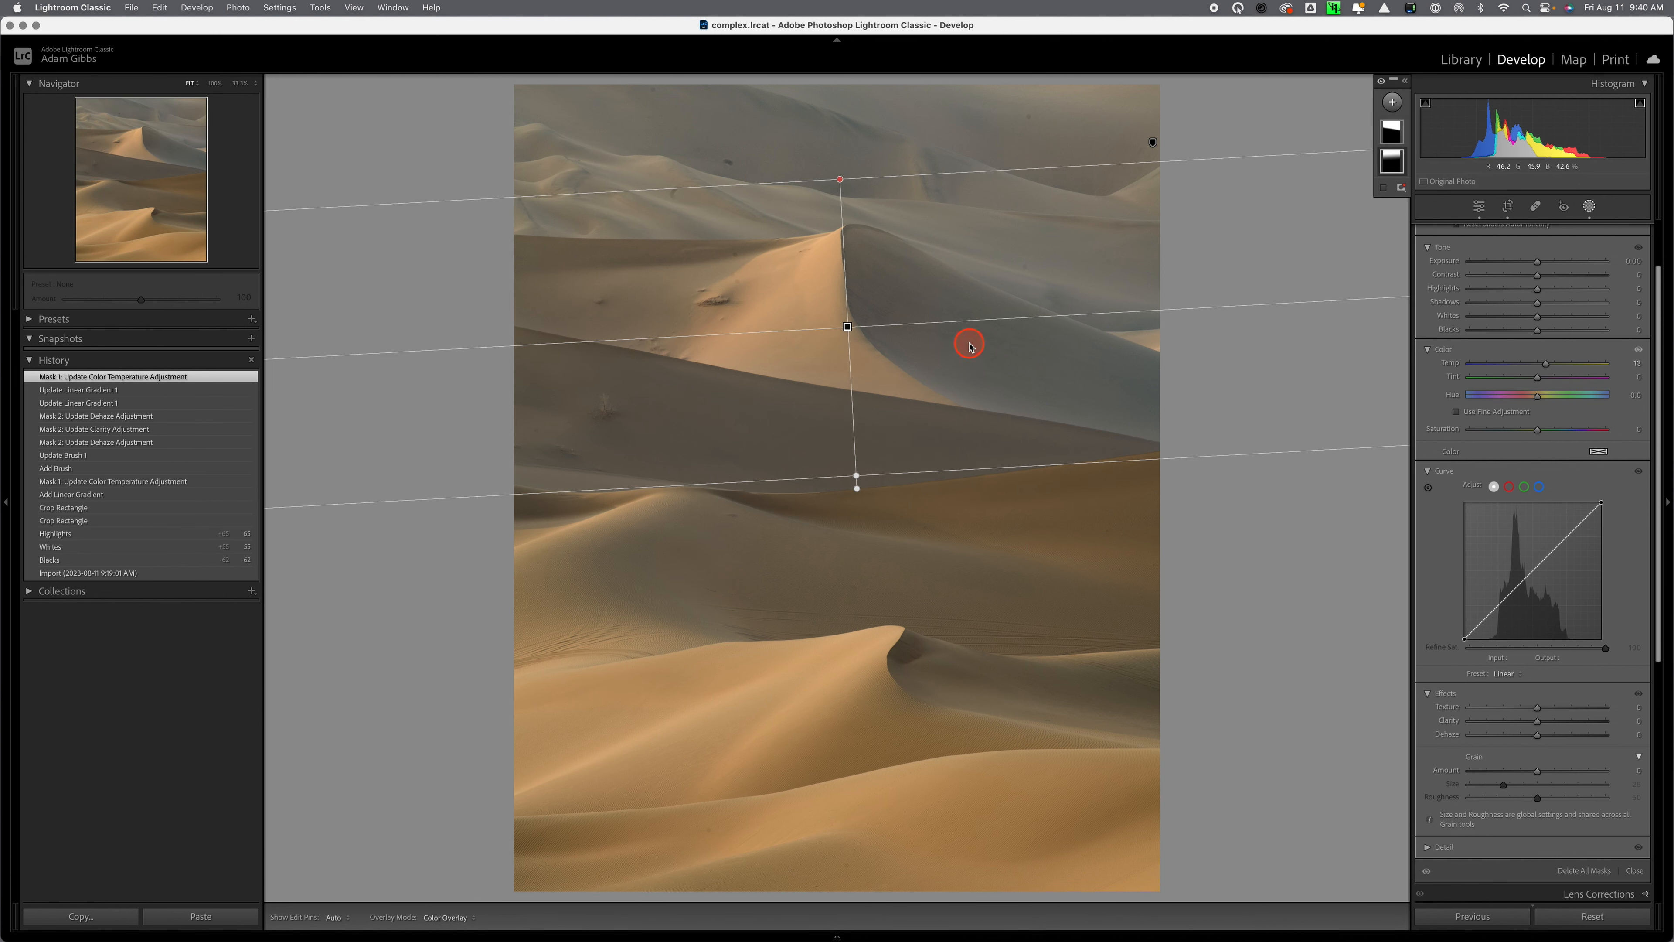
- Select the brush mask covering the background dunes
{"action": "left_click", "coordinate": [1392, 134]}
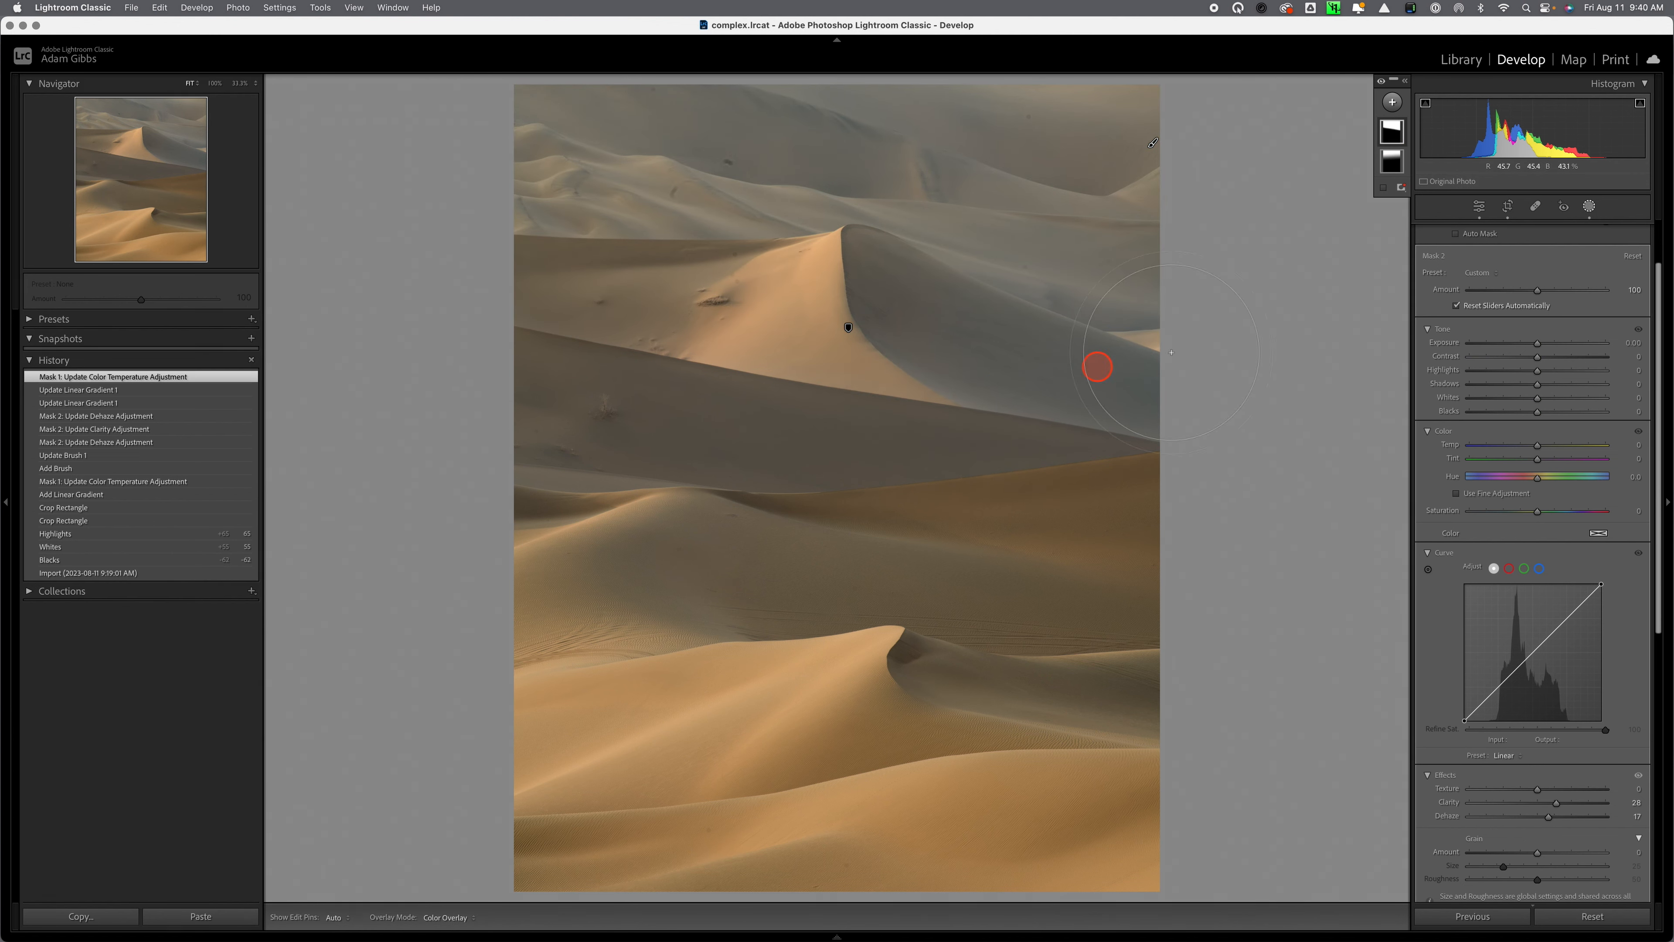
{"action": "left_click", "coordinate": [1319, 309]}
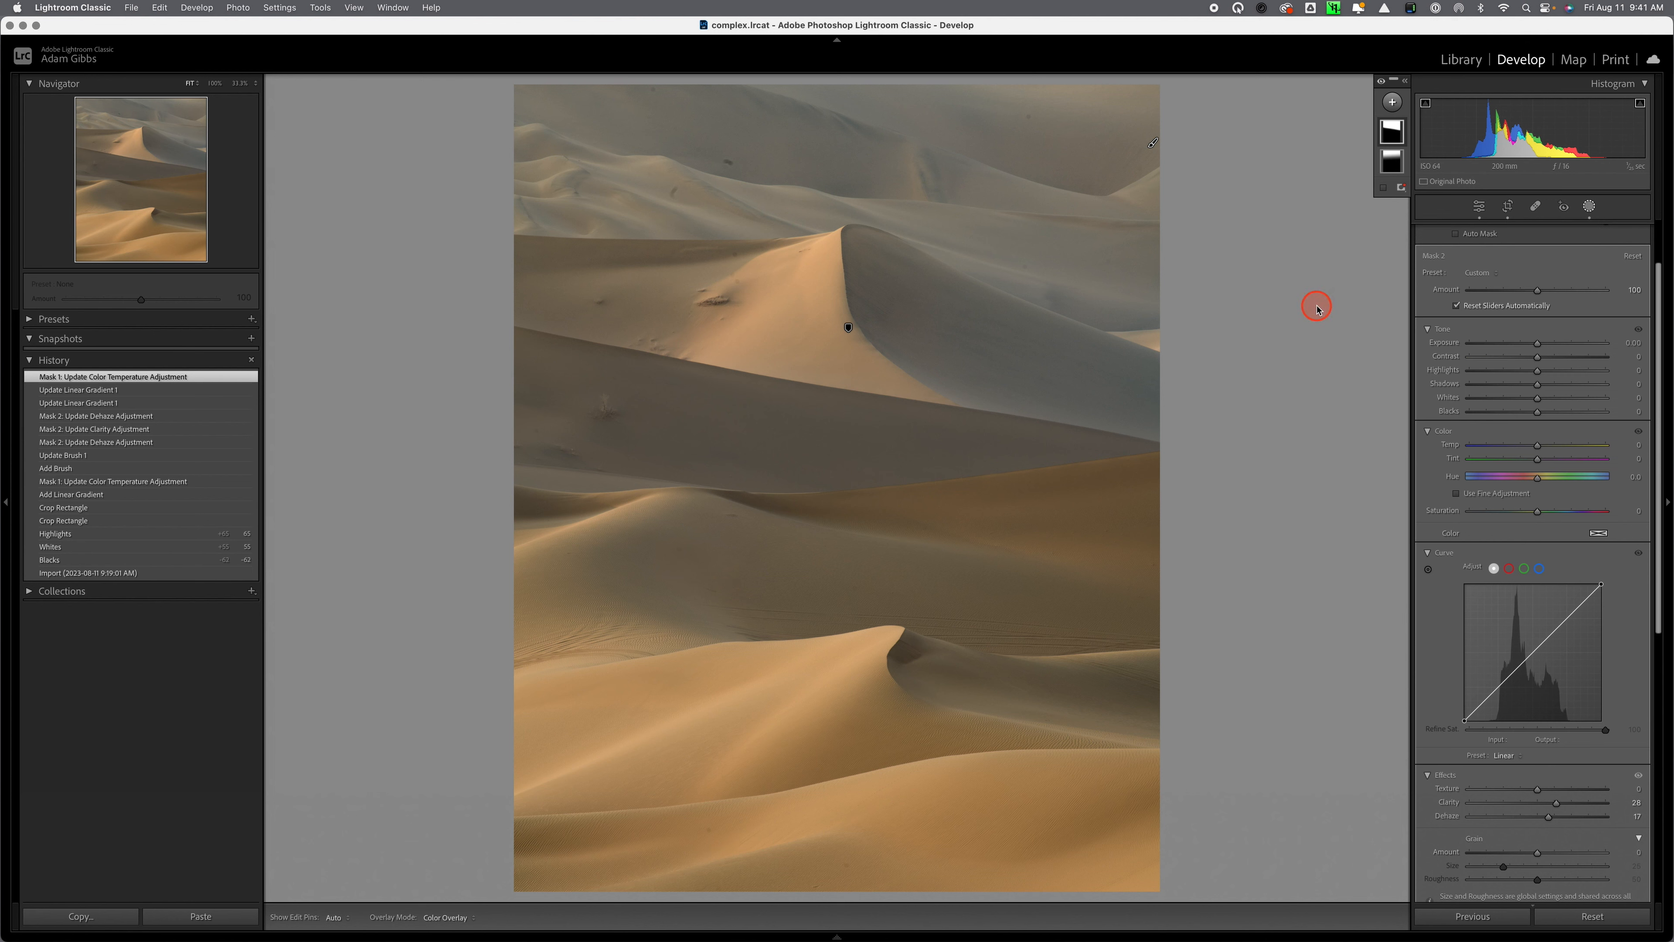